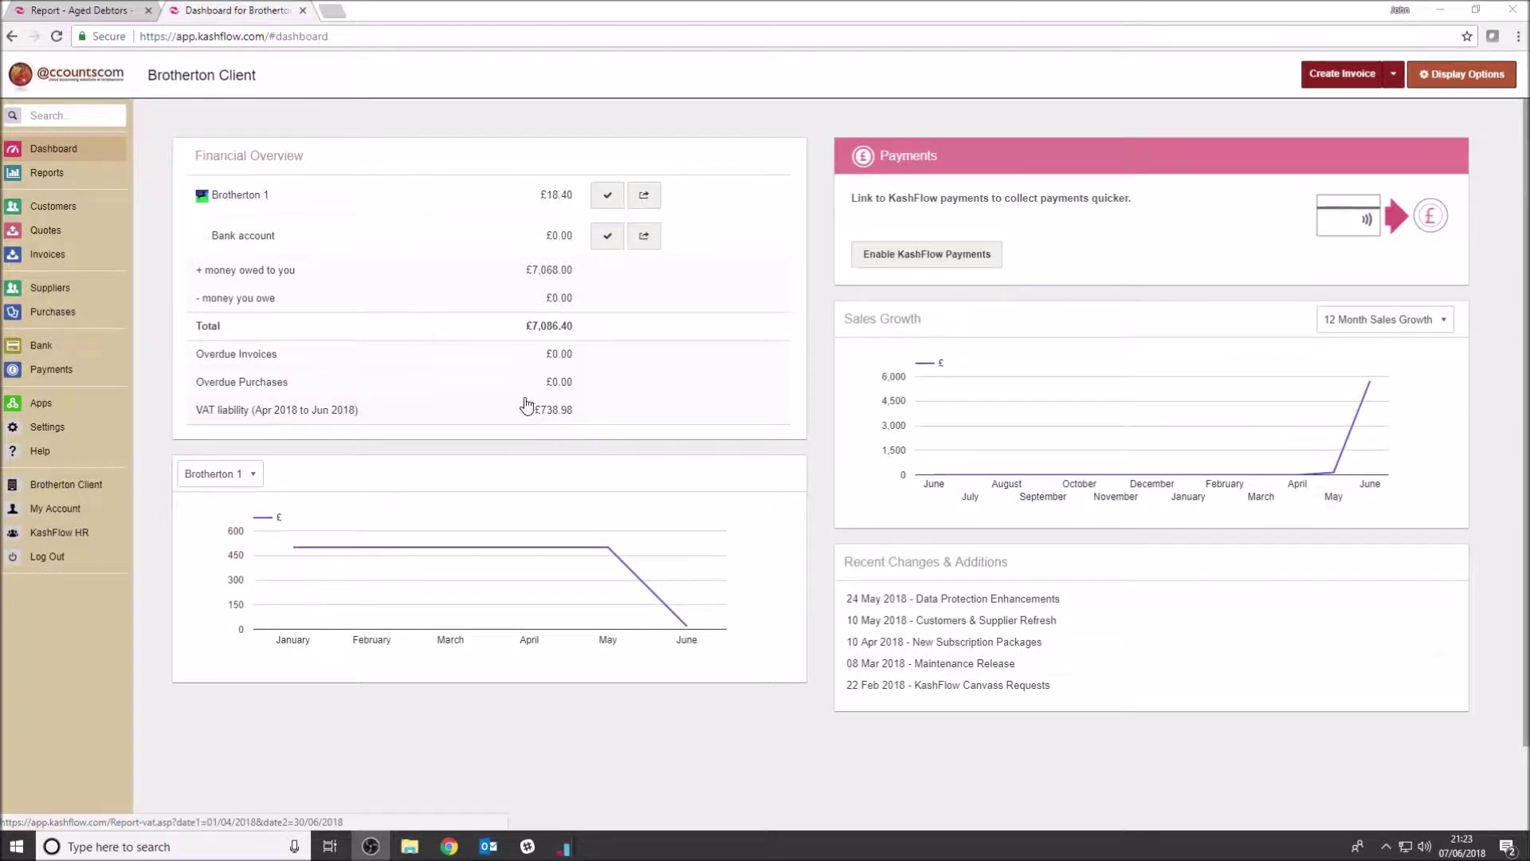
Open the customers list and refresh its invoiced, due and outstanding balance figures.
left_click(48, 208)
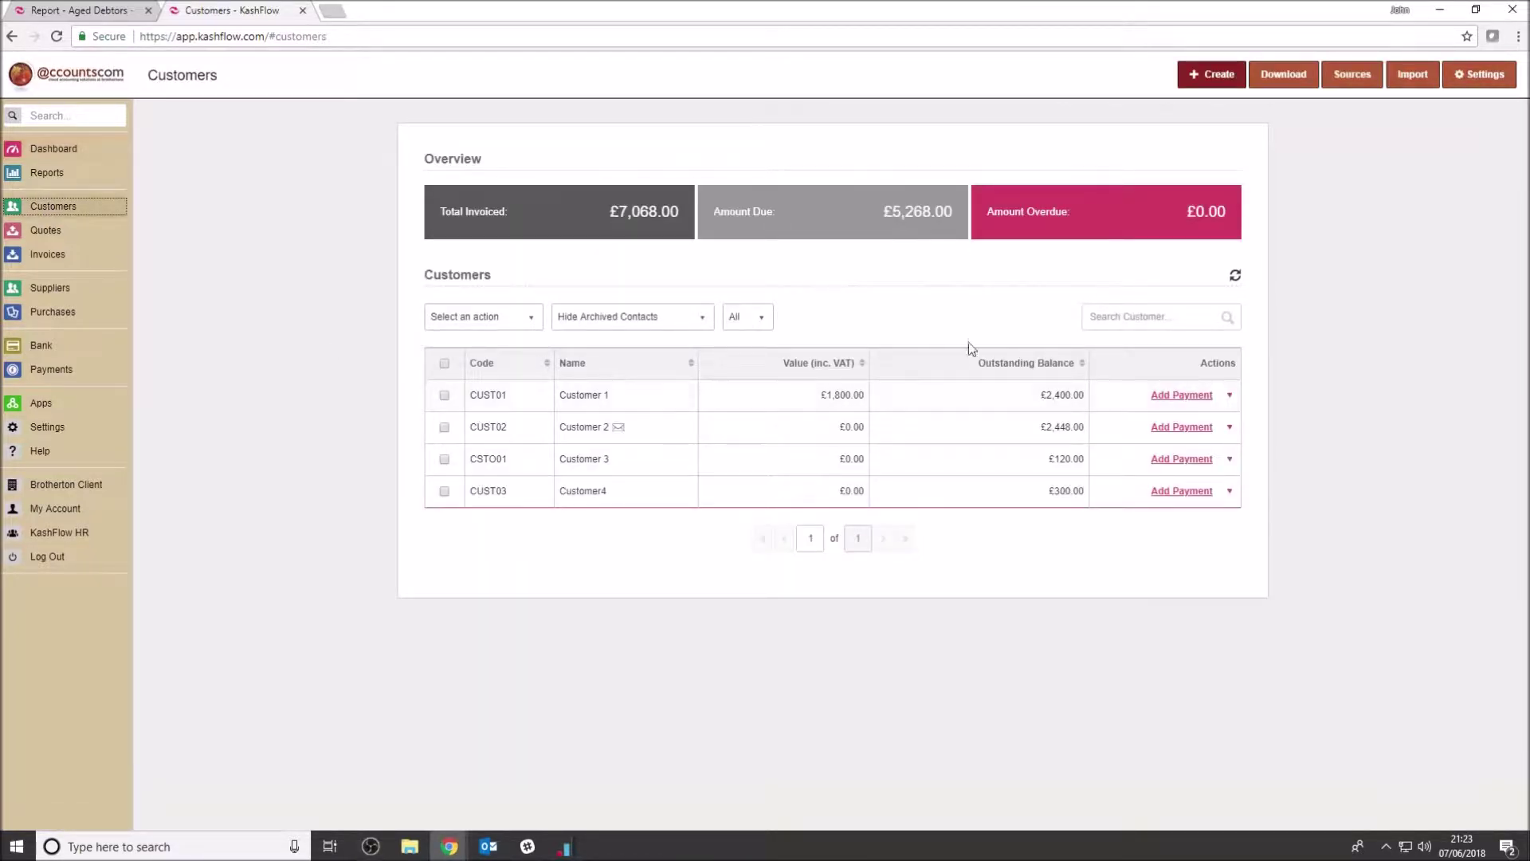
left_click(1234, 279)
left_click(53, 208)
left_click(1235, 275)
Review the transactions of Customer 1, Customer 2 and Customer 3 in turn, returning to the customers list.
left_click(594, 404)
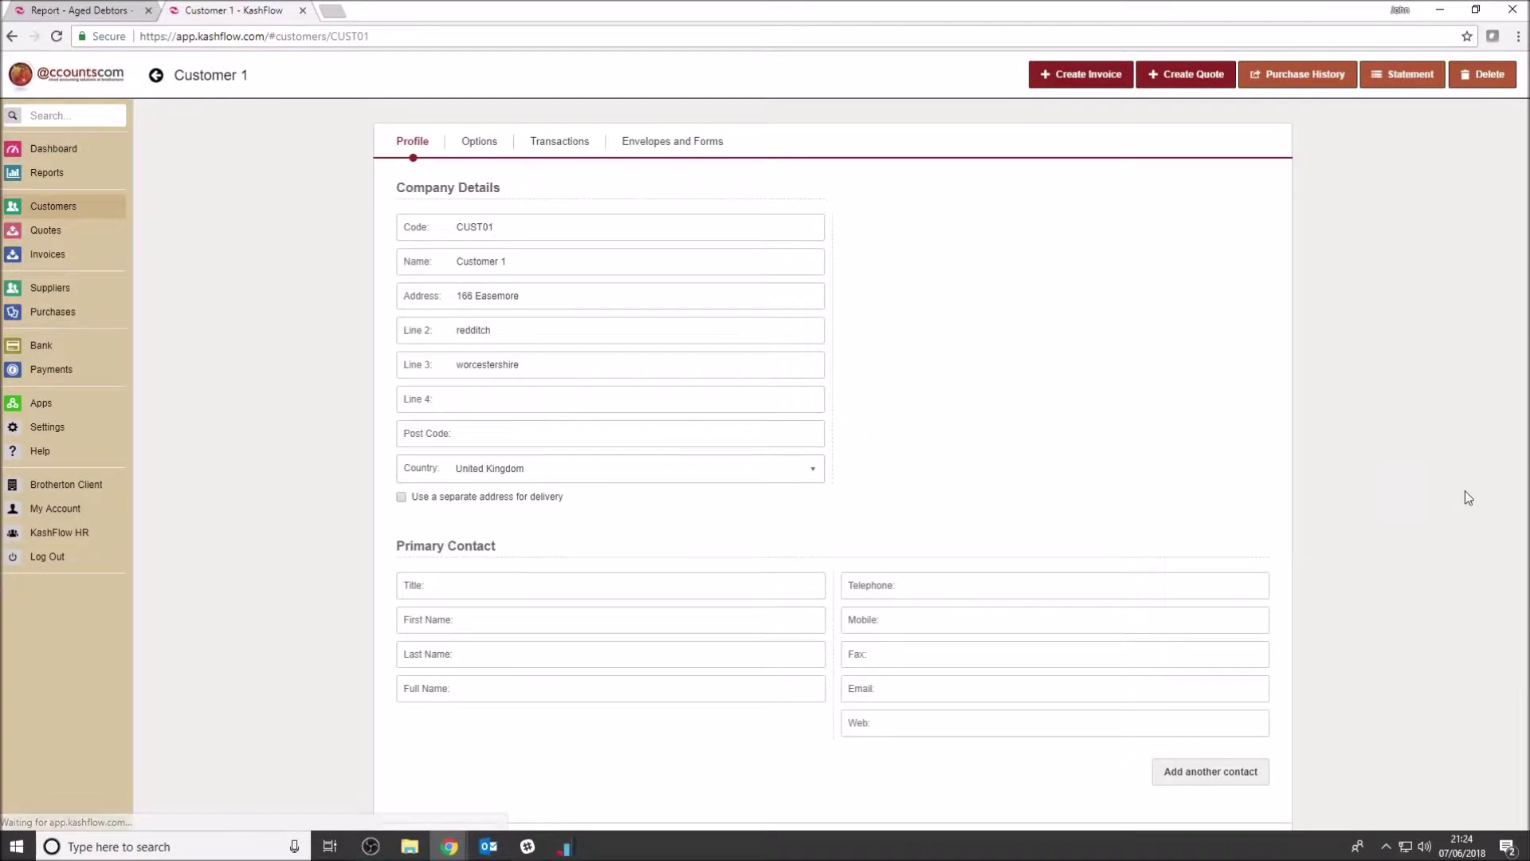
left_click(561, 151)
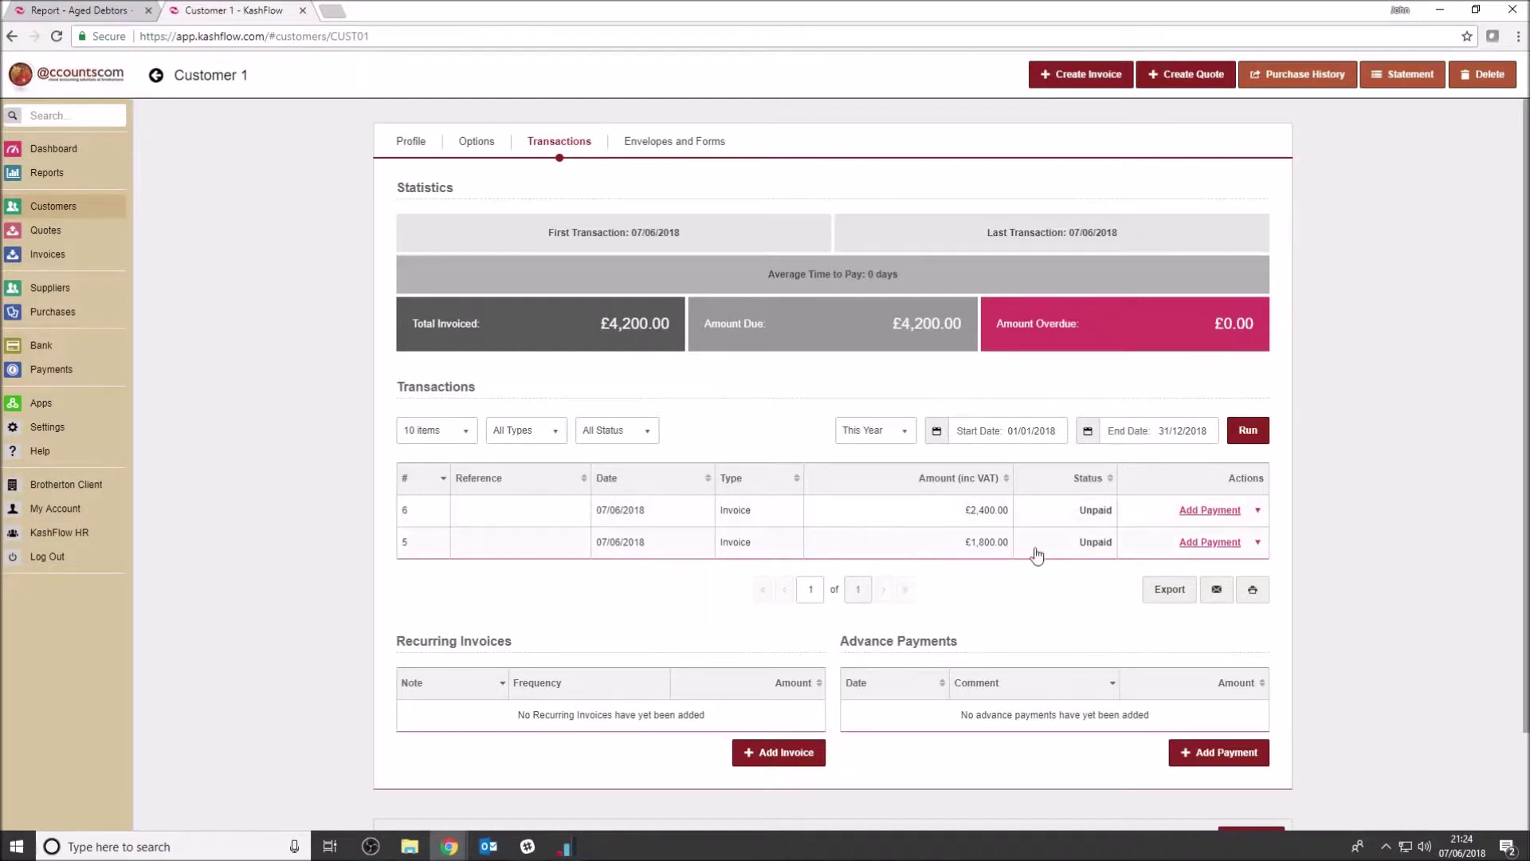
left_click(12, 38)
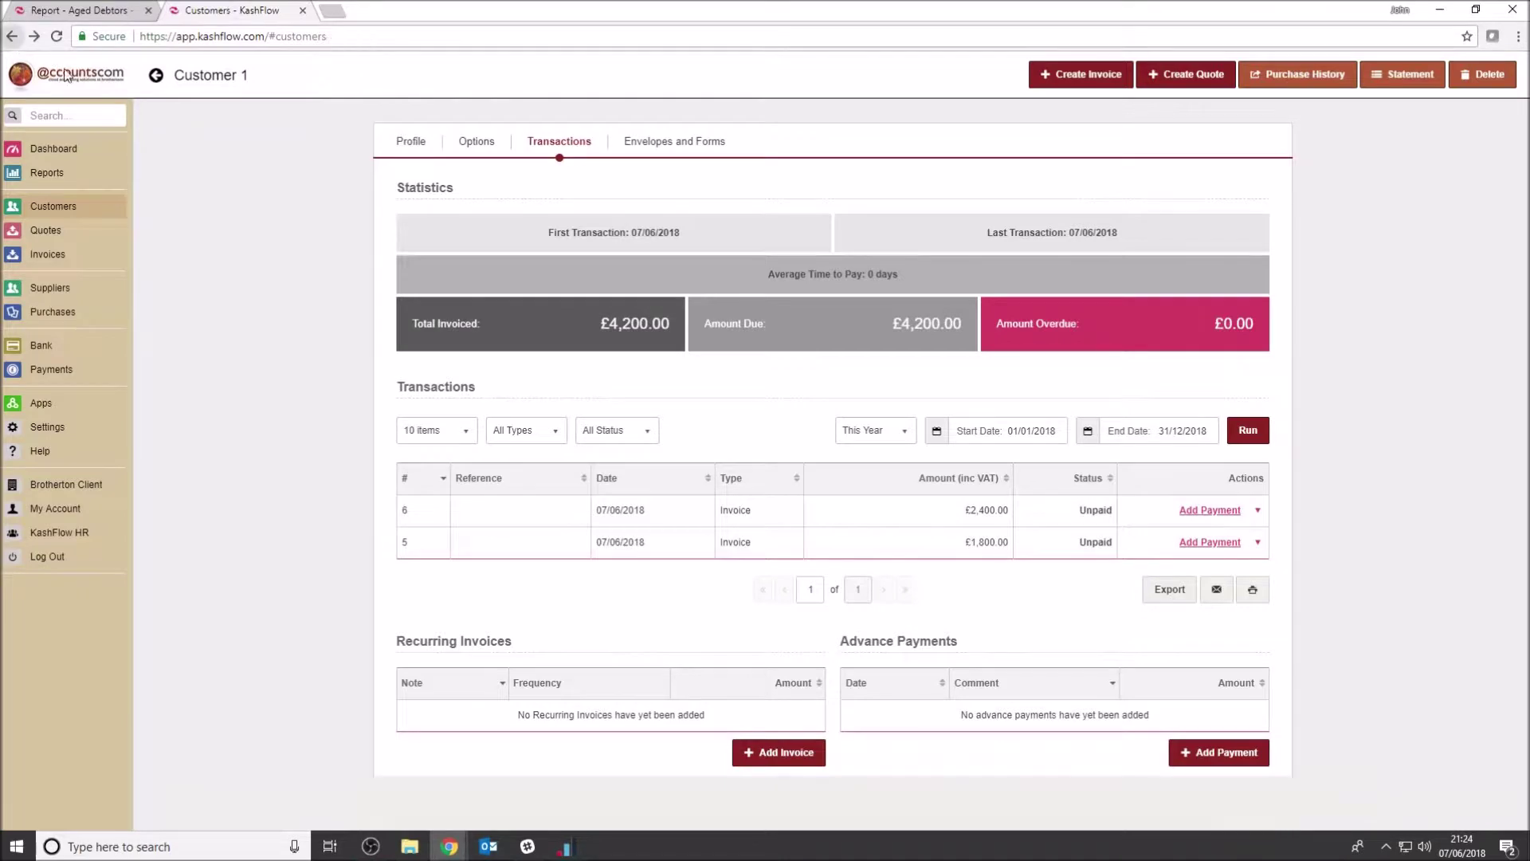
left_click(597, 432)
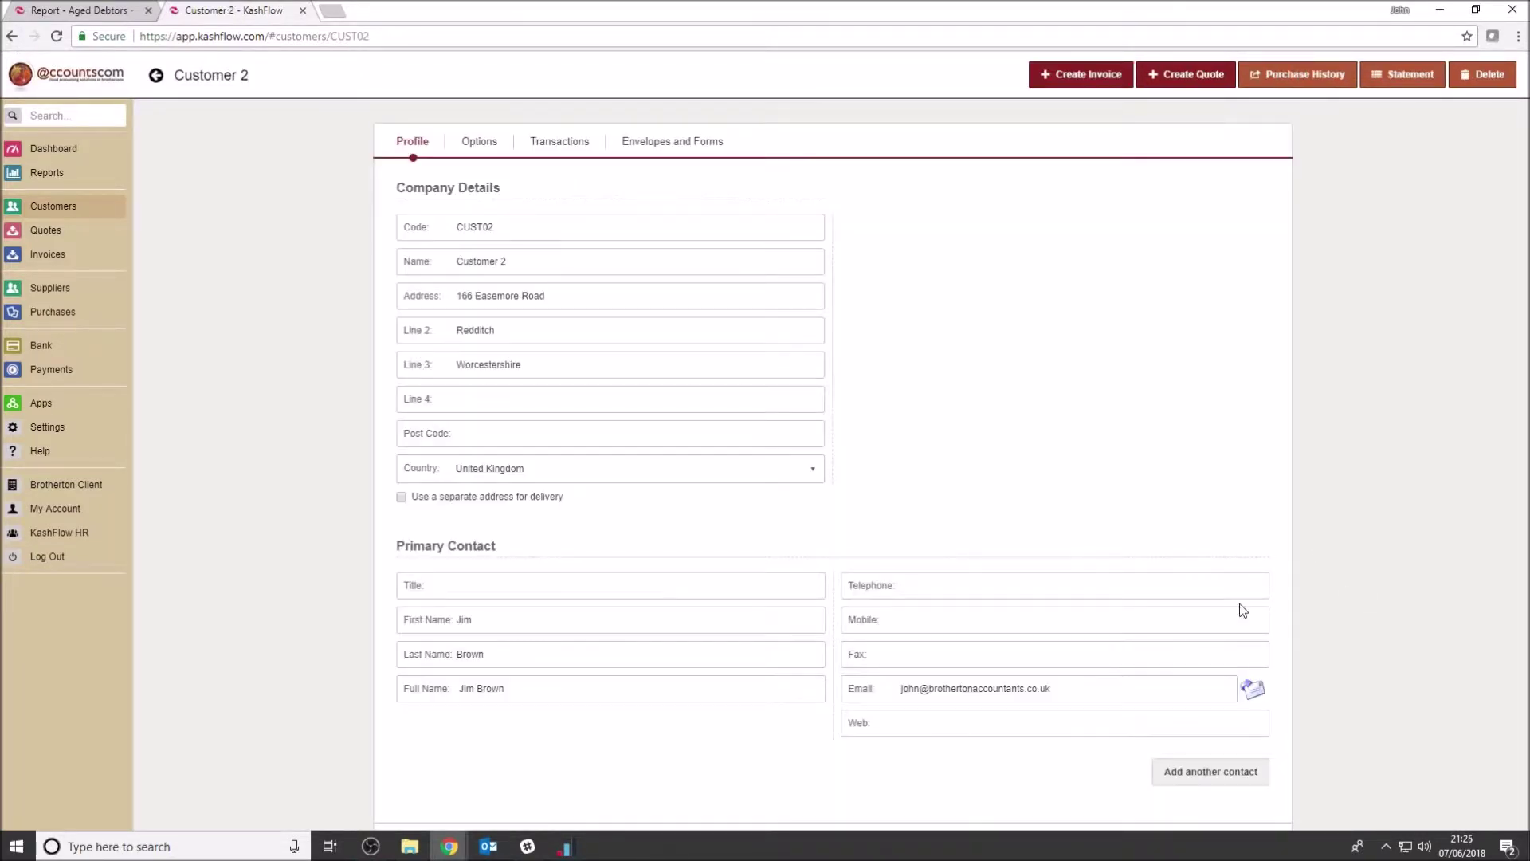
left_click(560, 147)
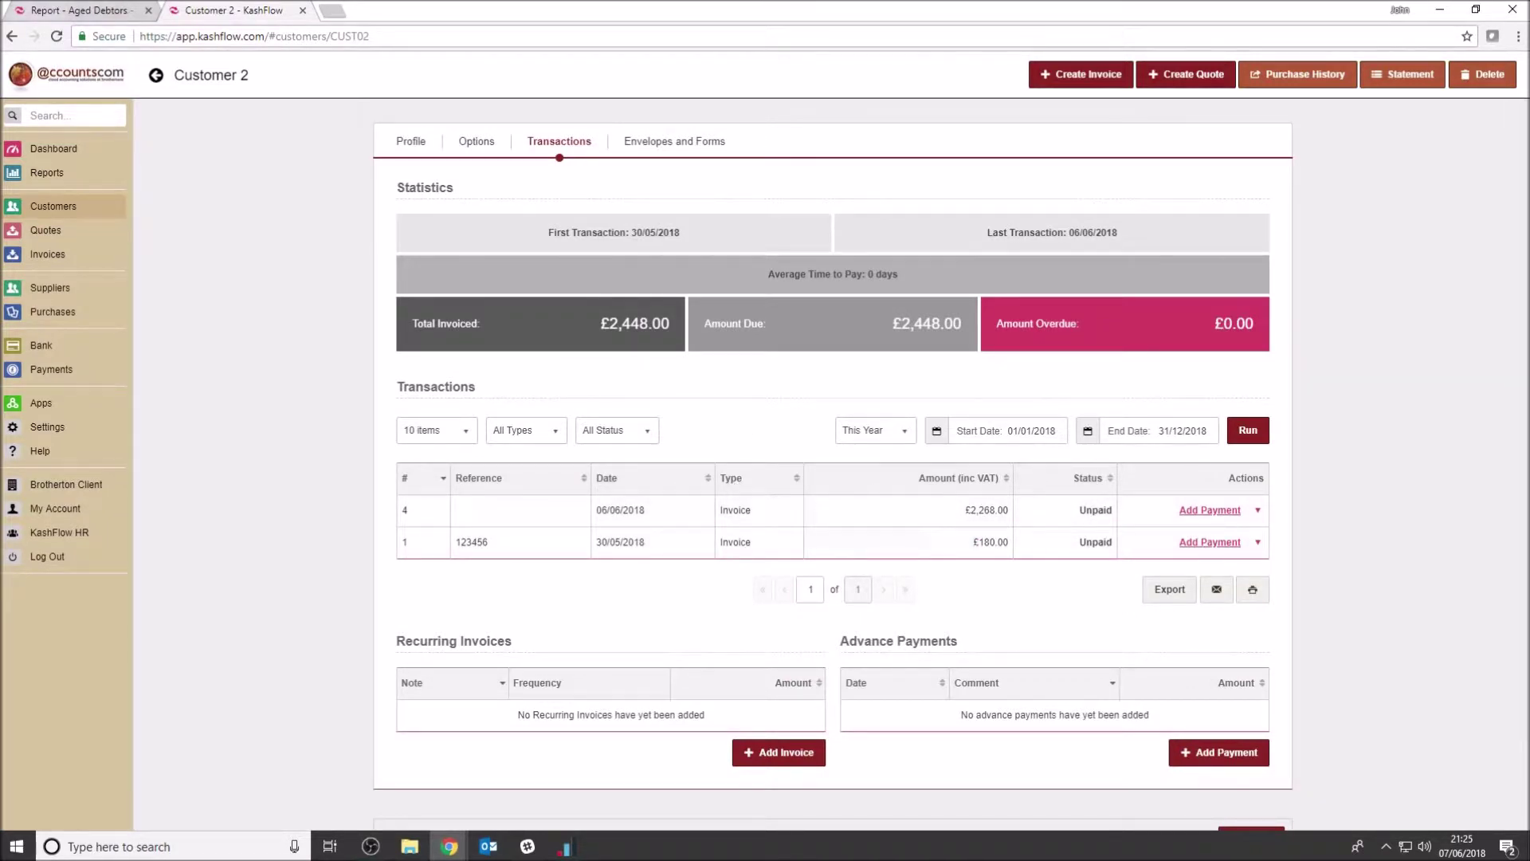
left_click(13, 38)
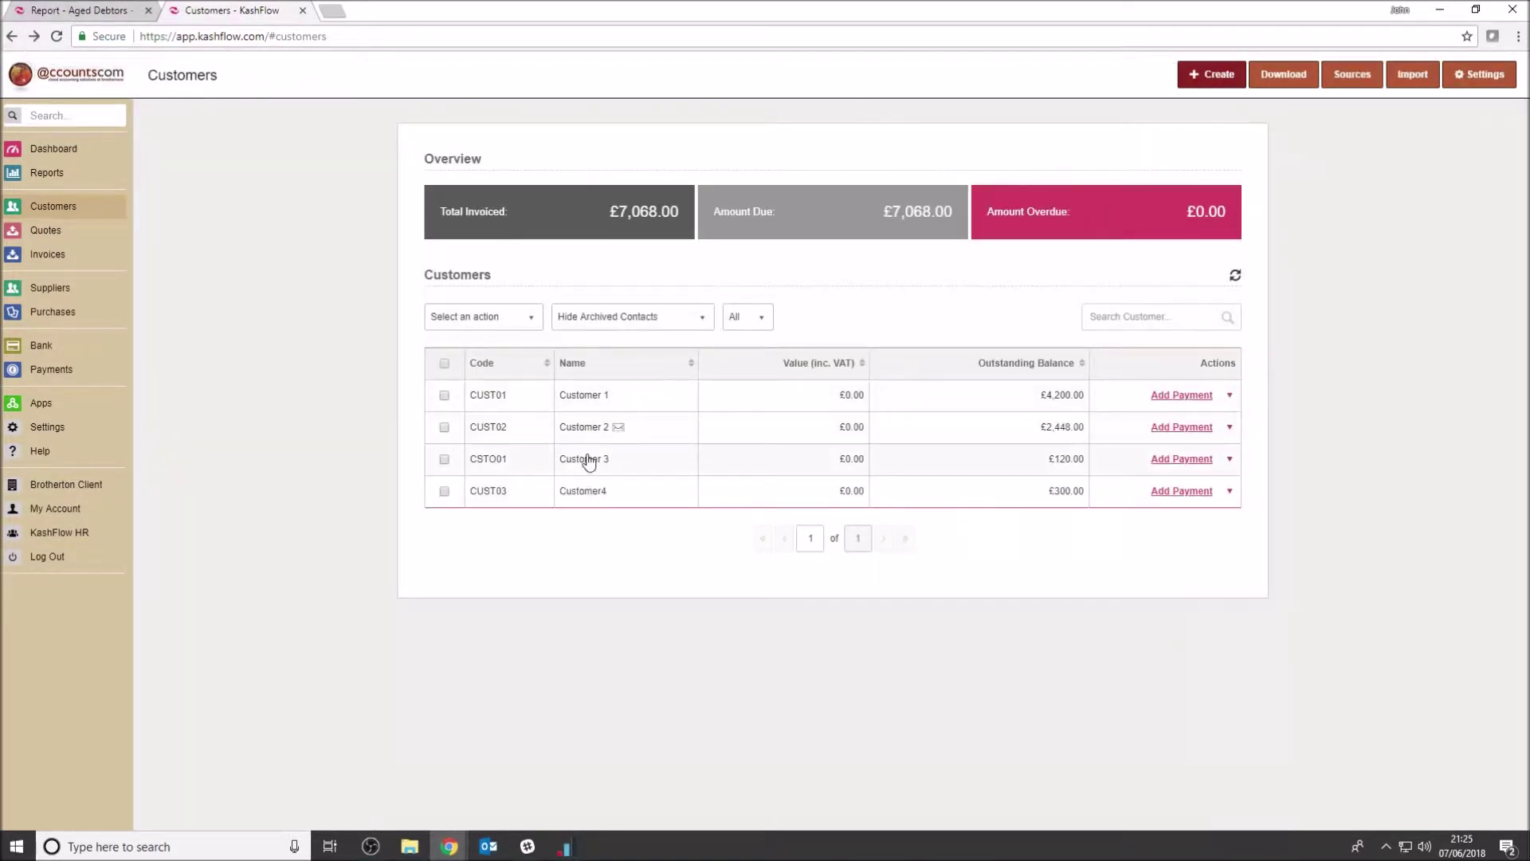
left_click(568, 462)
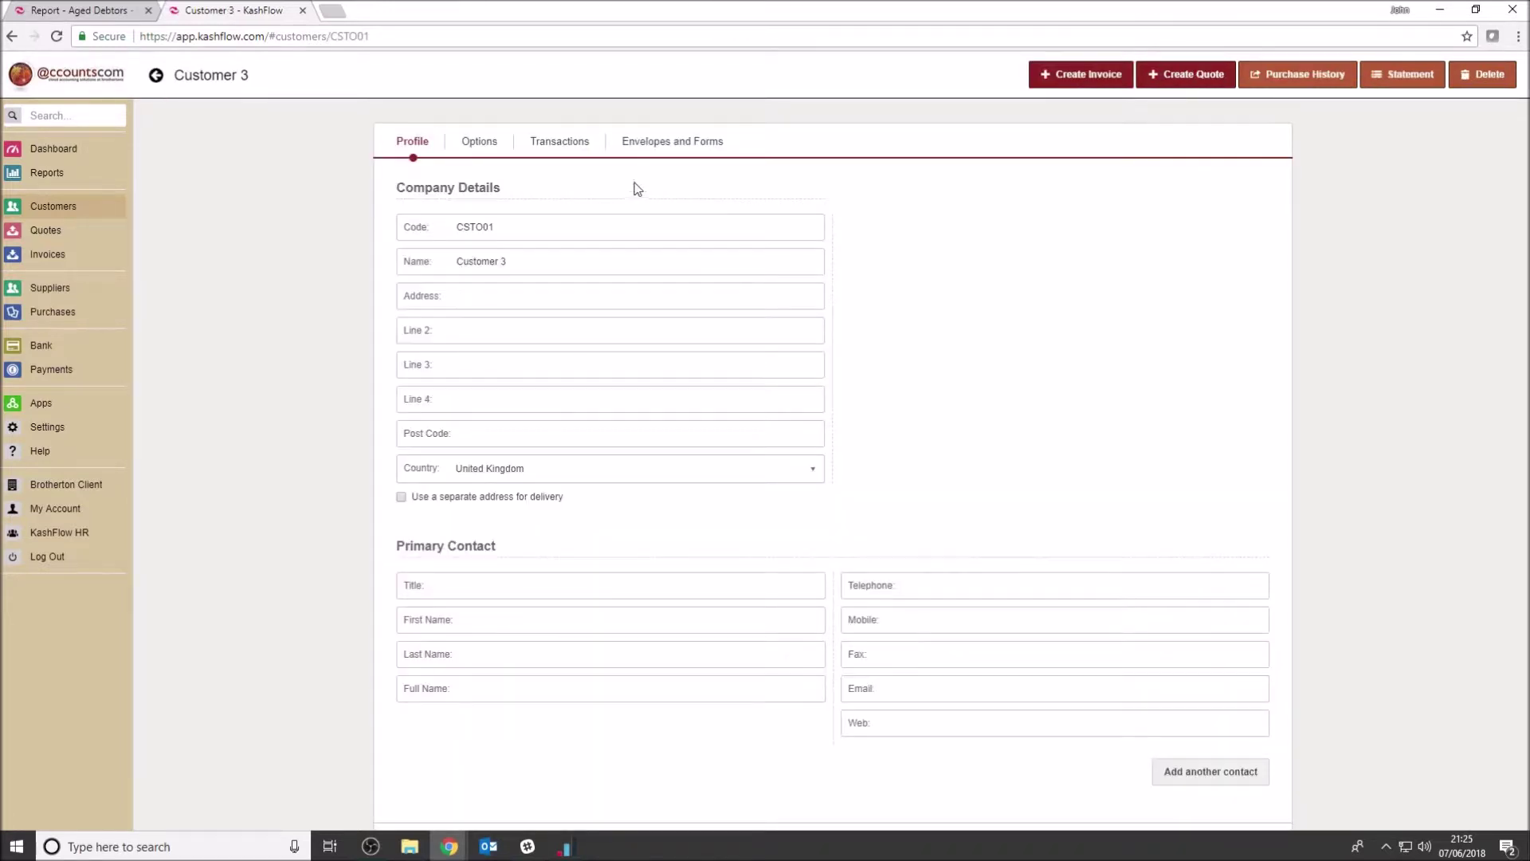
left_click(568, 147)
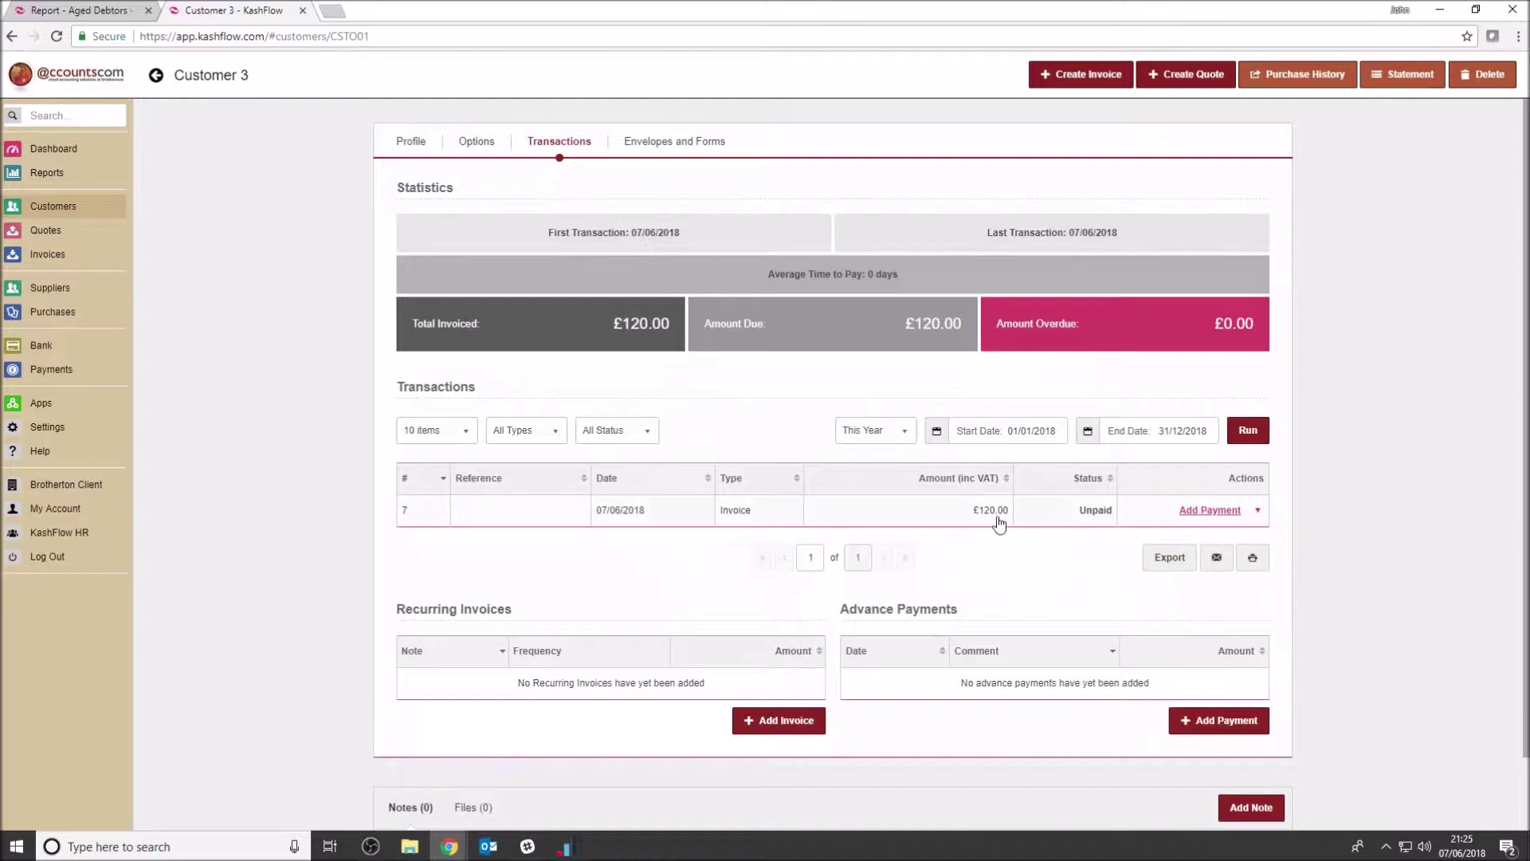
left_click(11, 36)
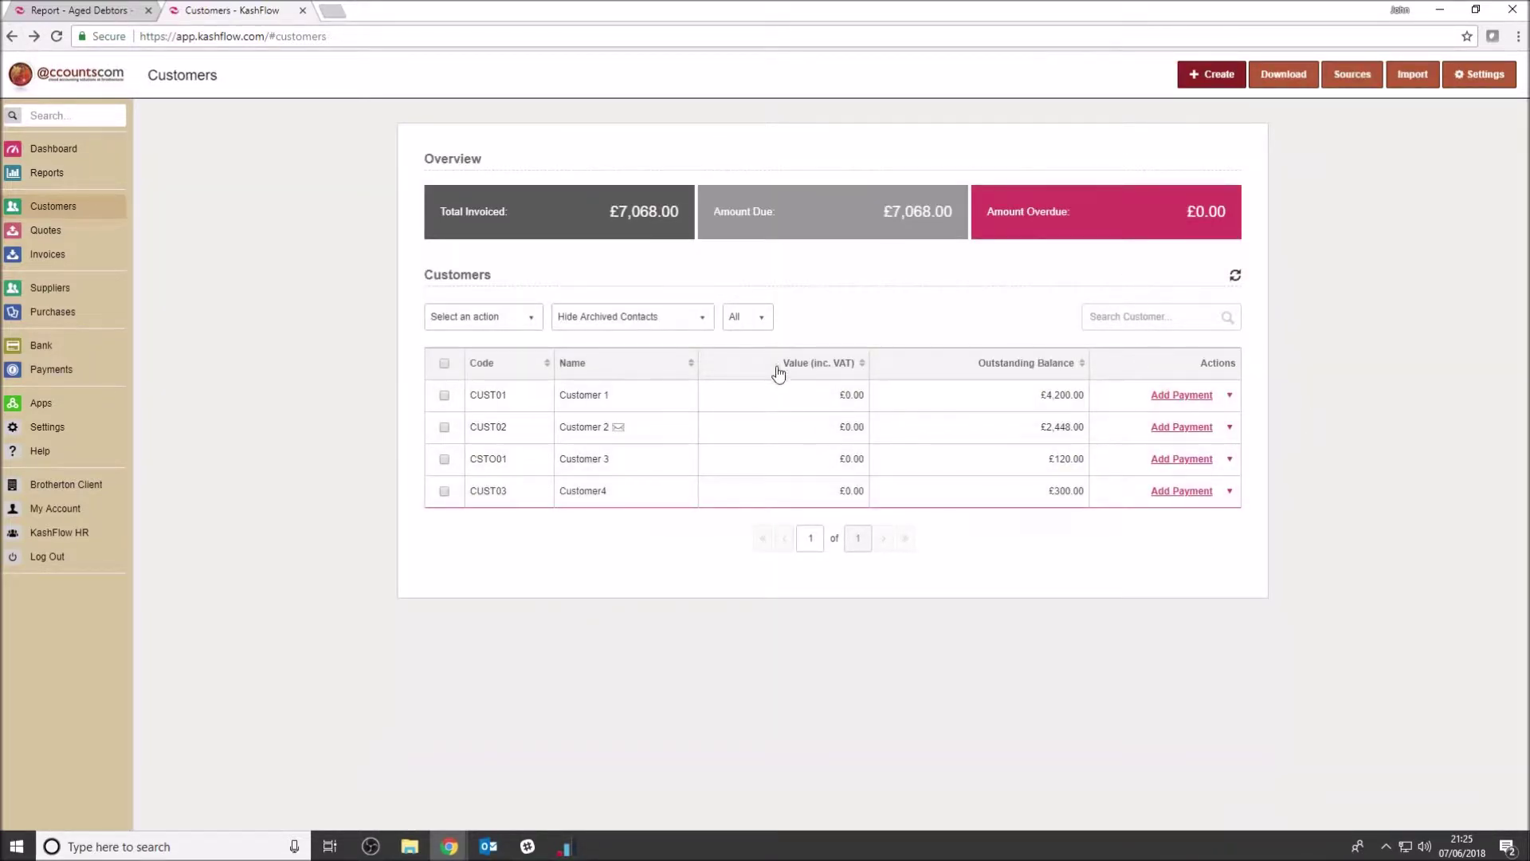
Record a £2,400.00 bank transfer dated 07/06/2018 into Brotherton 1 against Customer 1's invoice 6, and open that invoice.
left_click(37, 256)
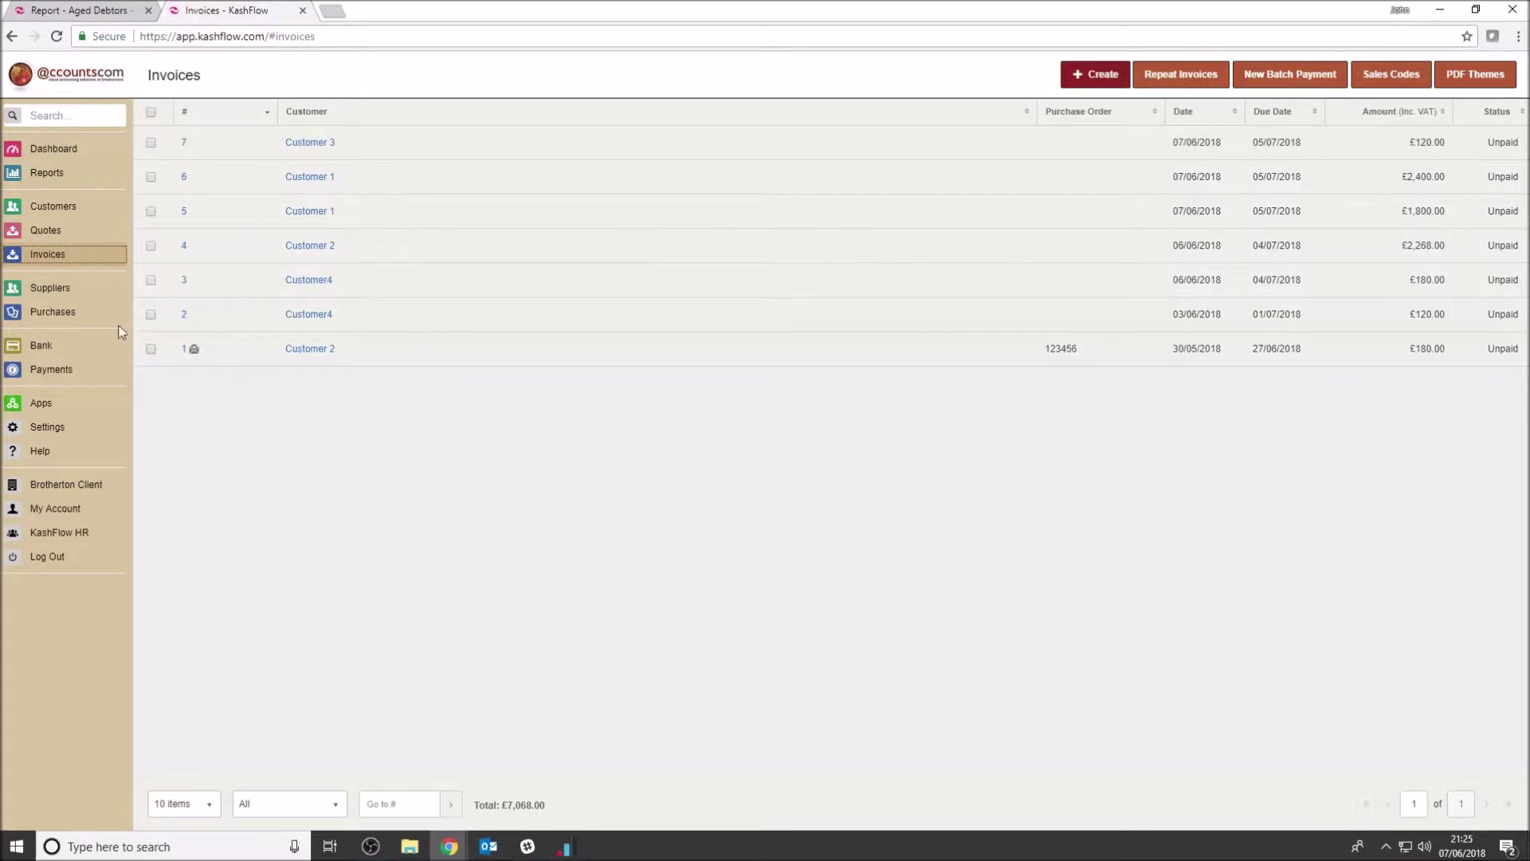
left_click(47, 347)
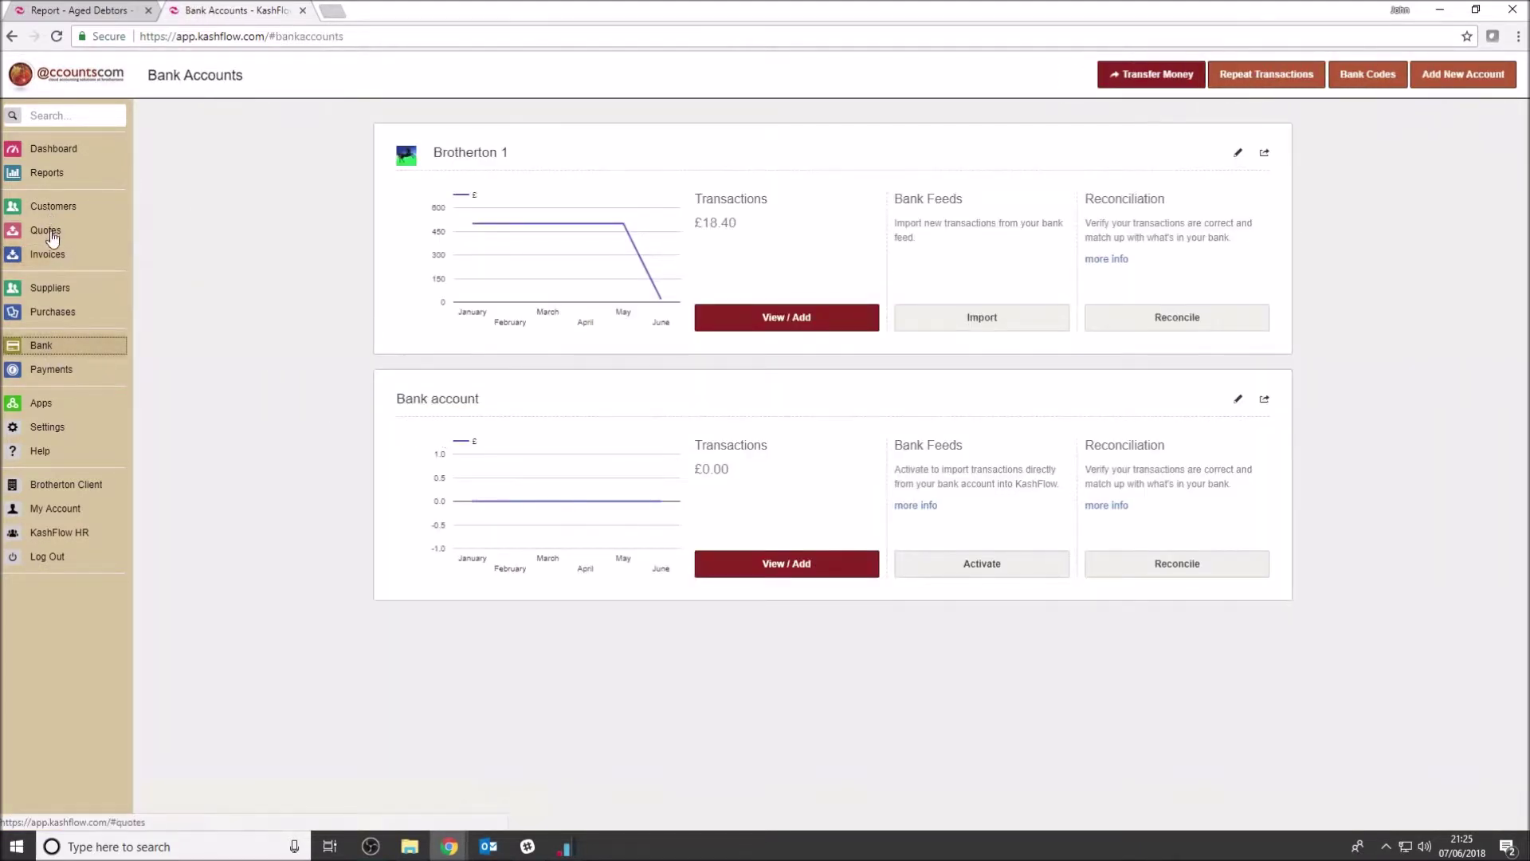
left_click(47, 255)
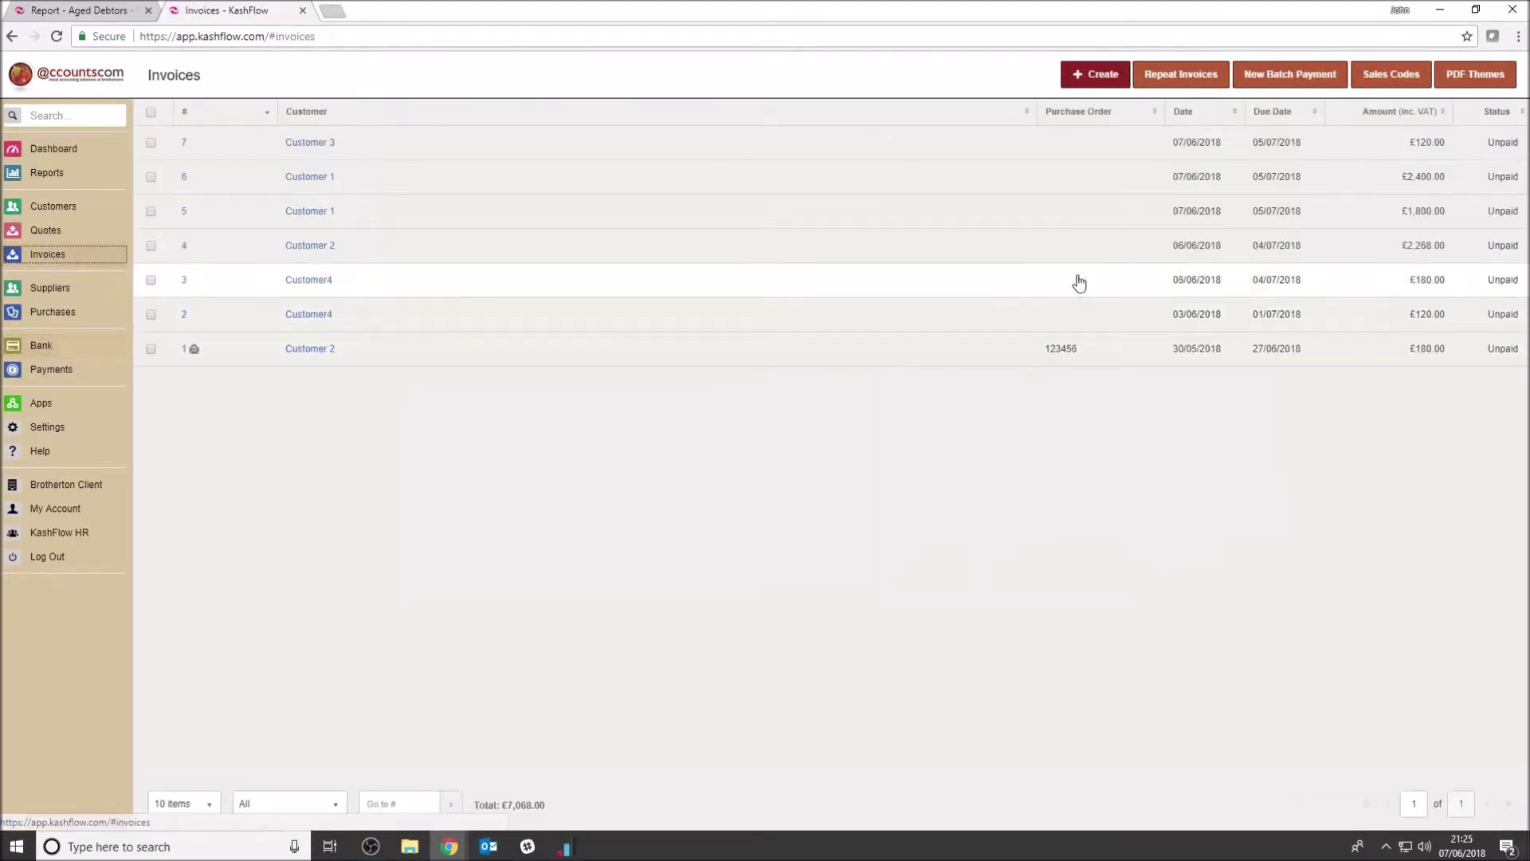
left_click(309, 213)
left_click(549, 149)
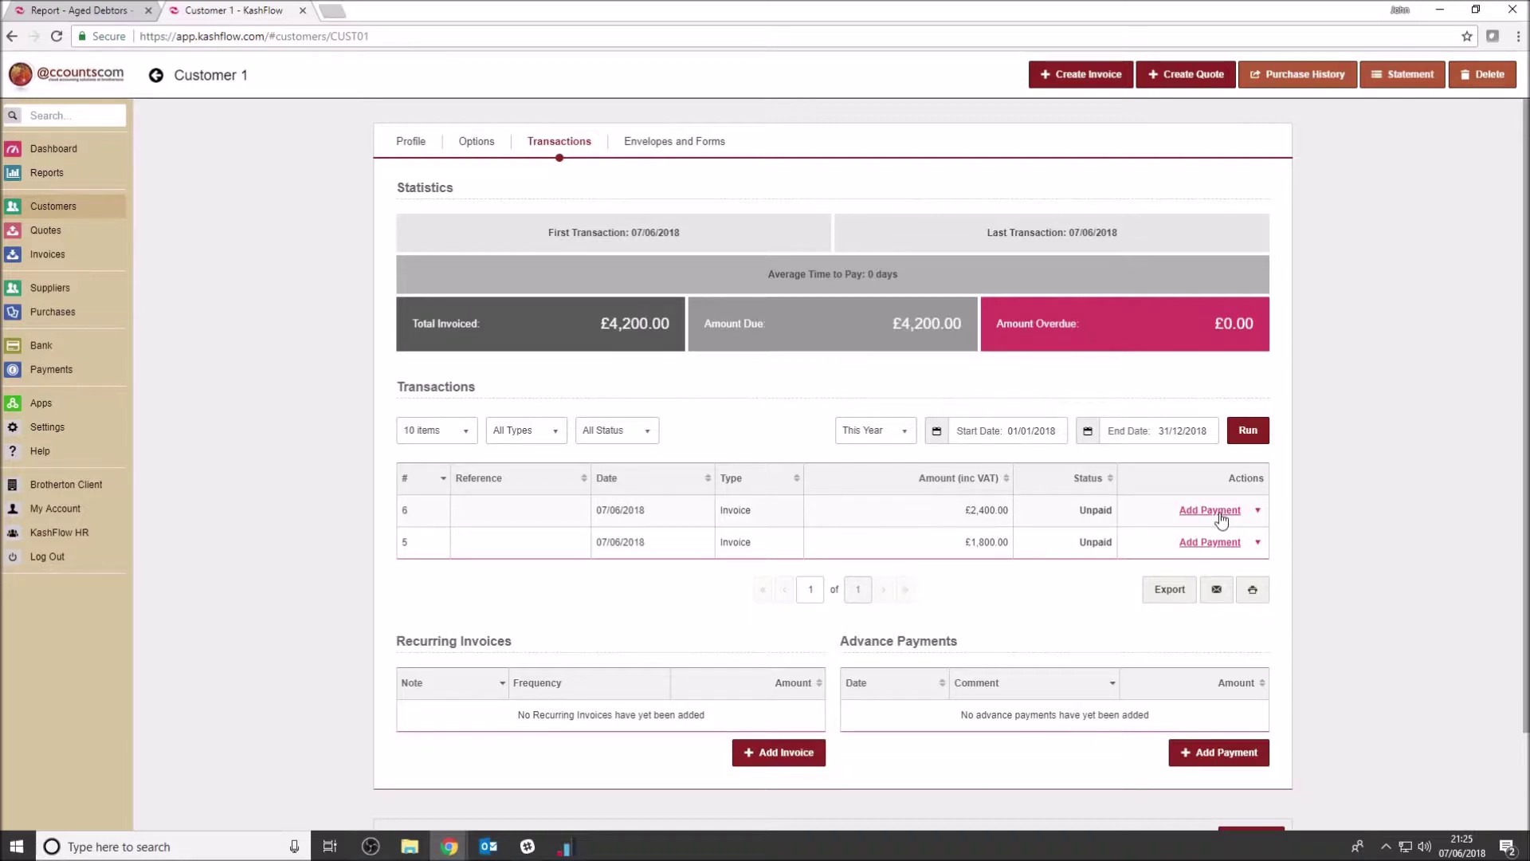
left_click(1221, 518)
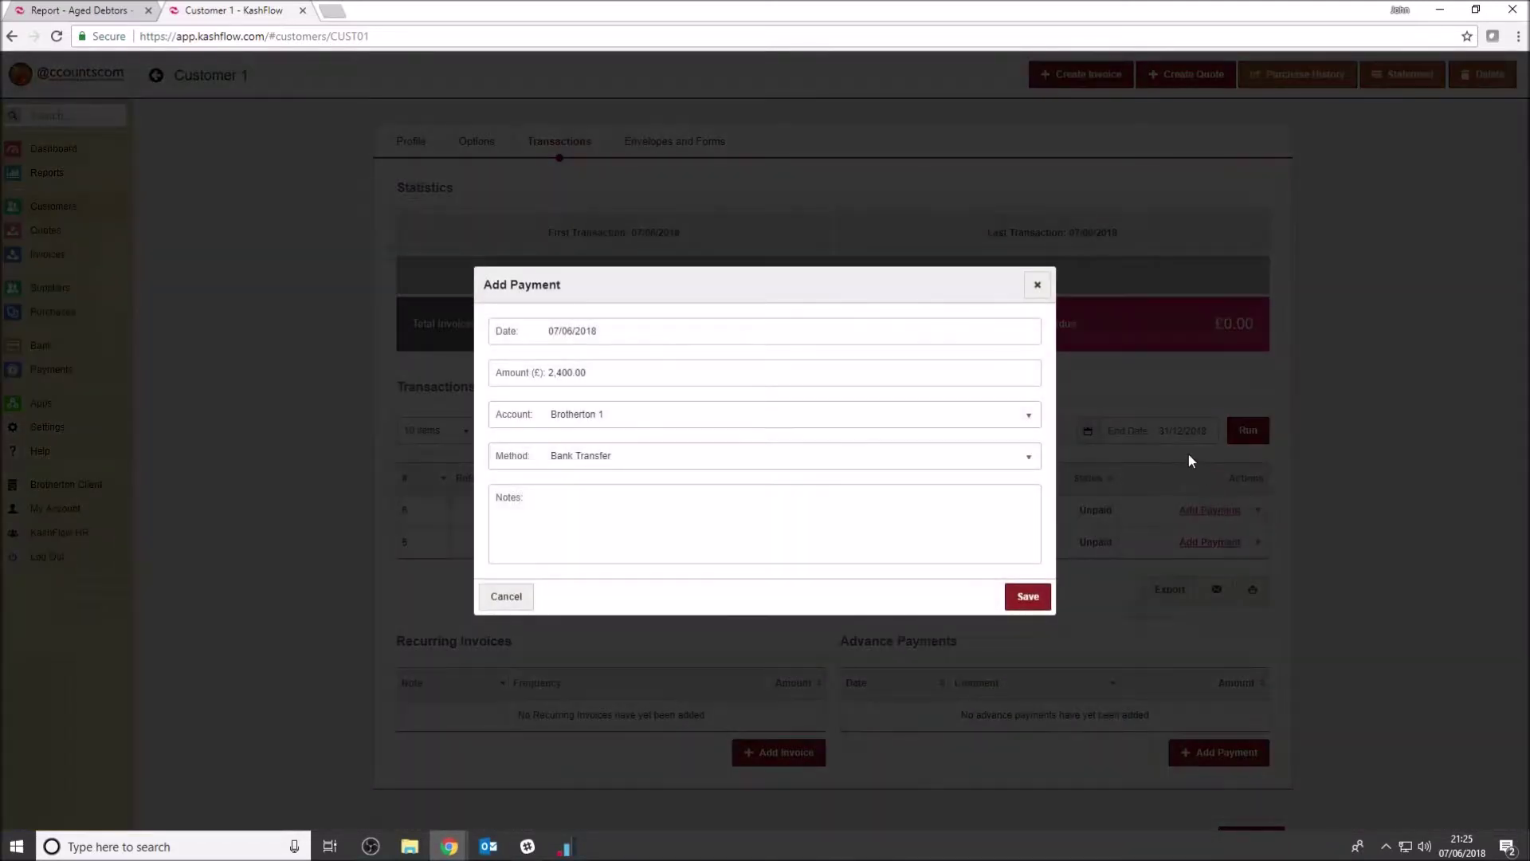
left_click(1030, 596)
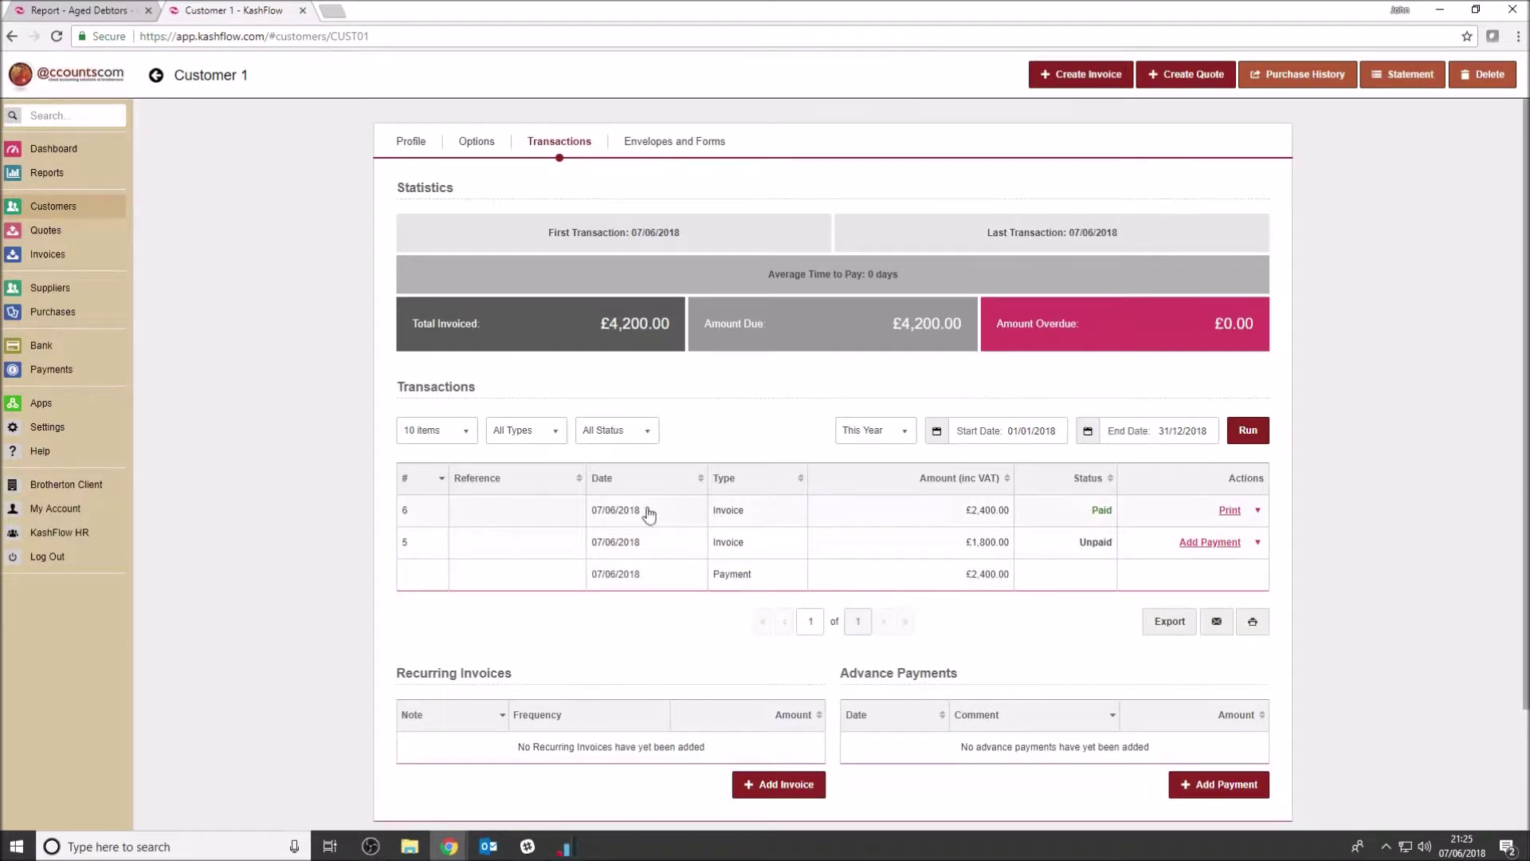
left_click(608, 510)
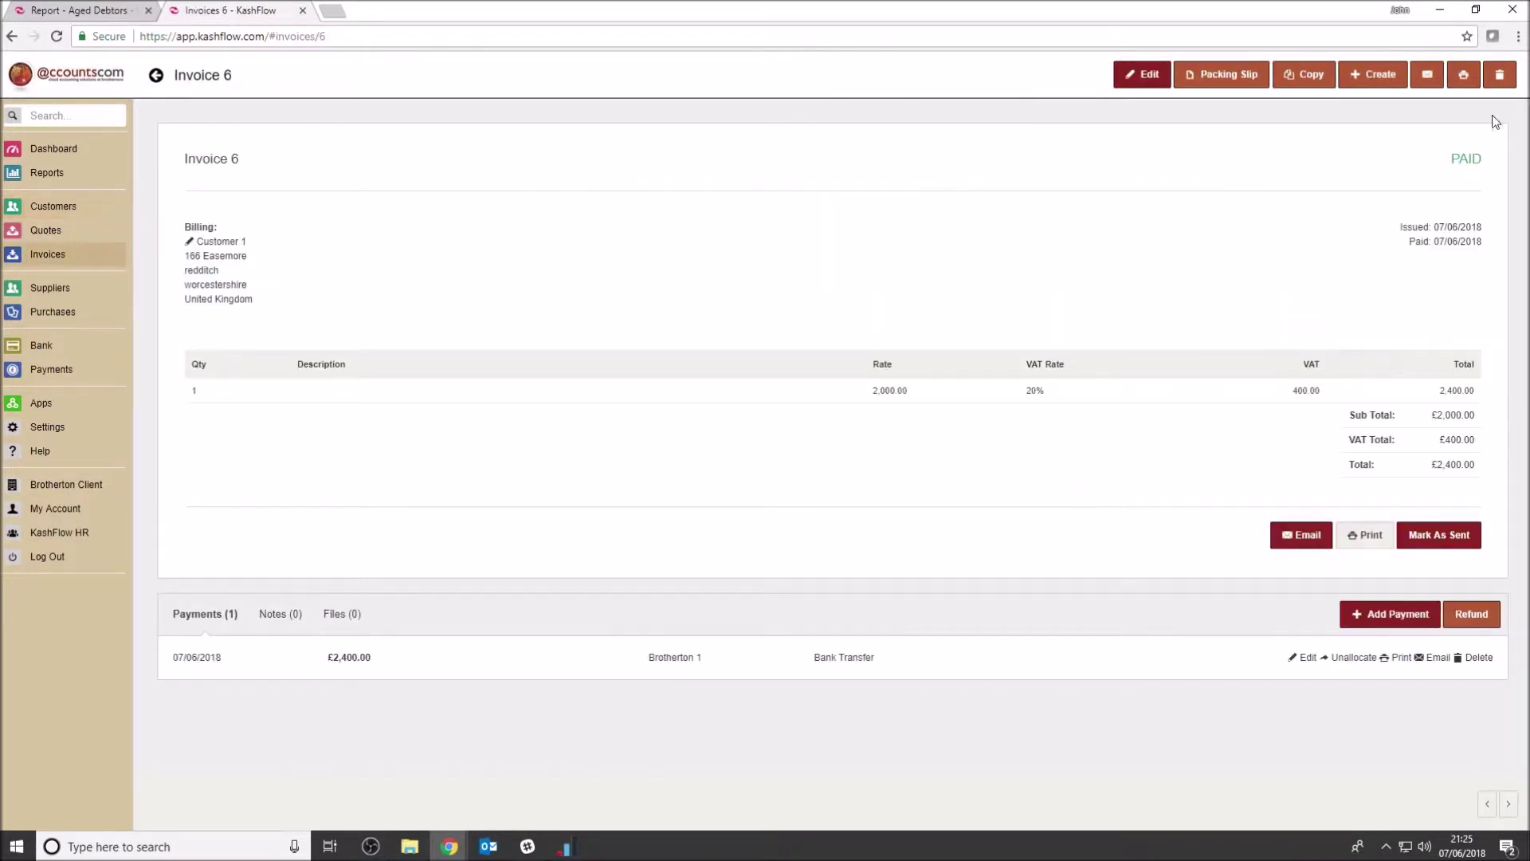
Record a £180.00 bank transfer payment dated 07/06/2018 into Brotherton 1 against Customer 2's invoice 1.
left_click(44, 255)
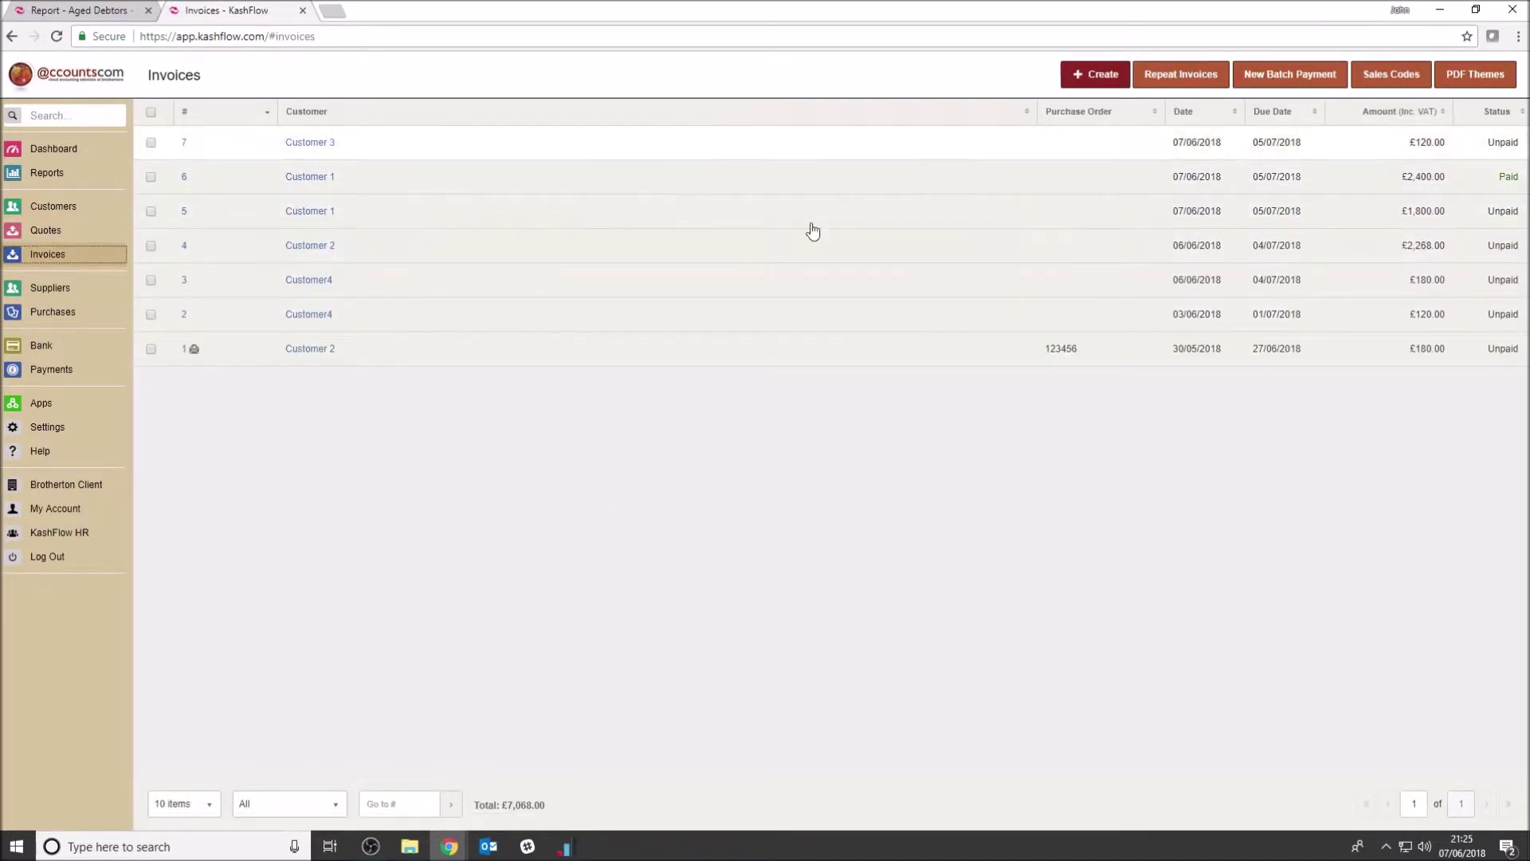
left_click(315, 247)
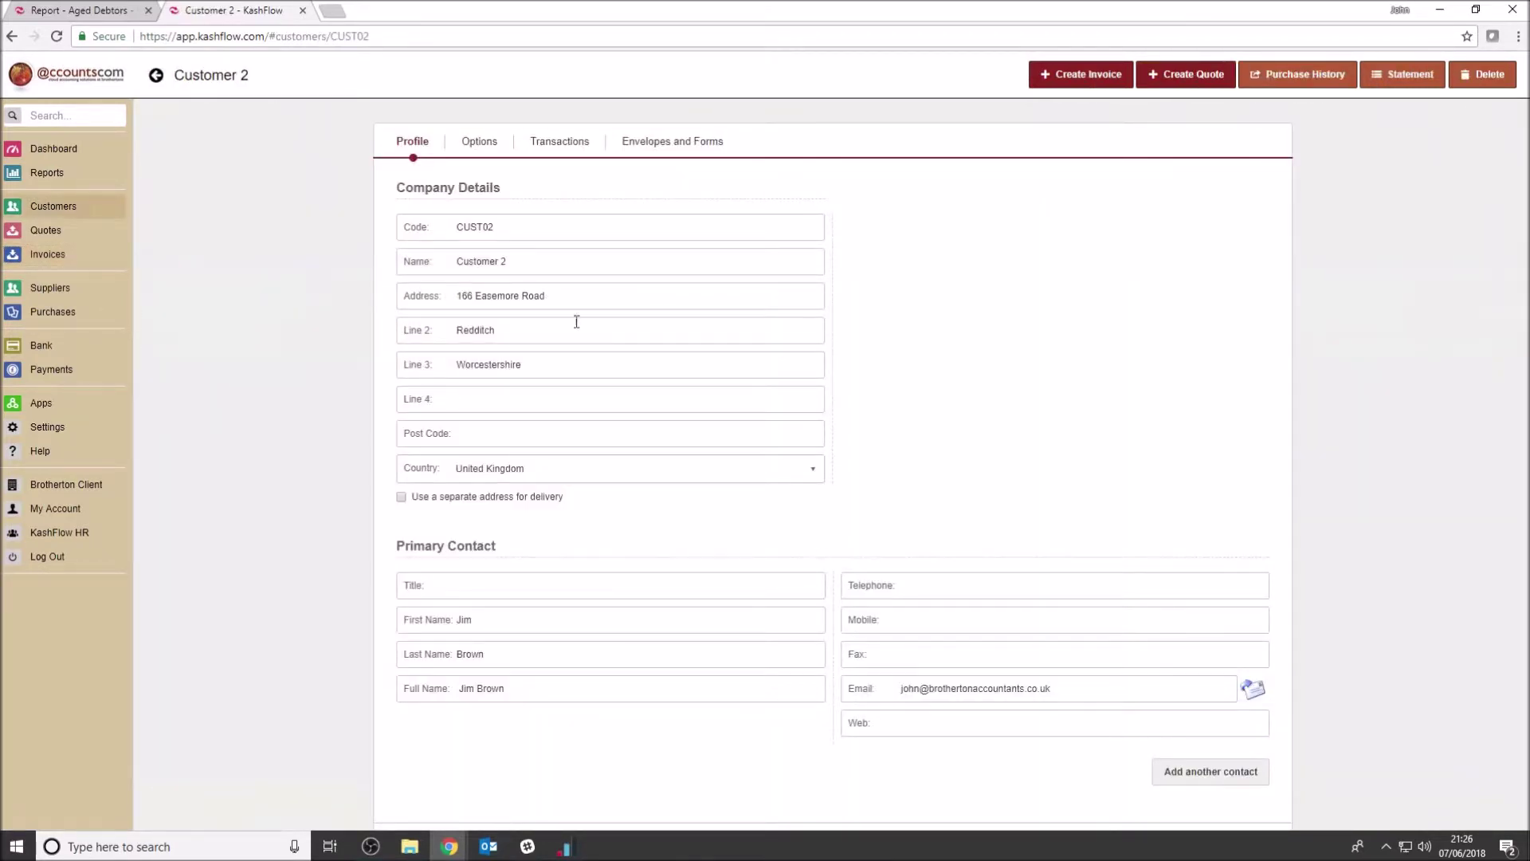
left_click(559, 144)
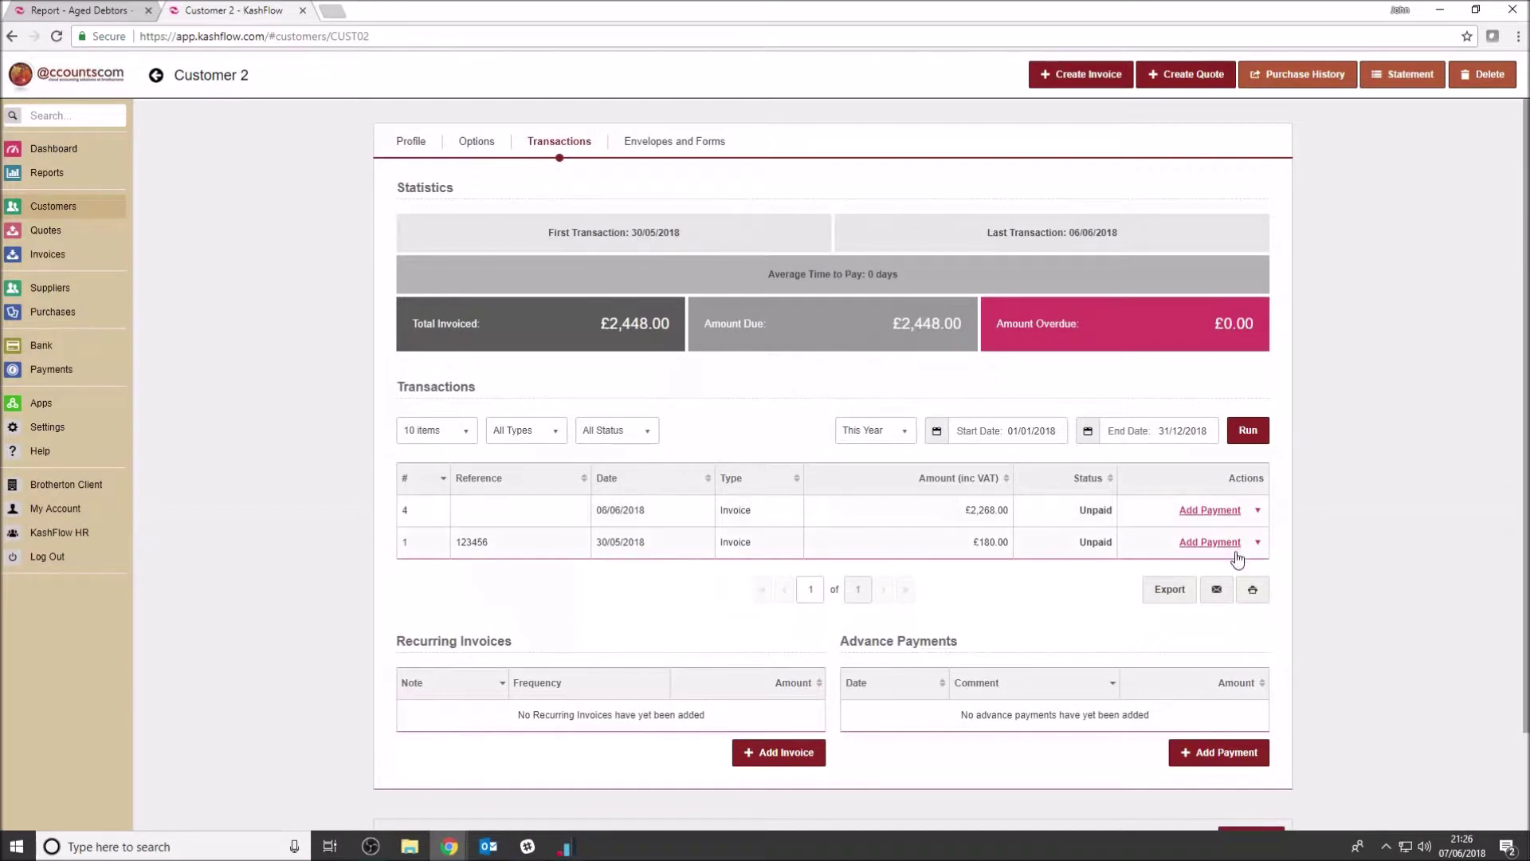
left_click(55, 257)
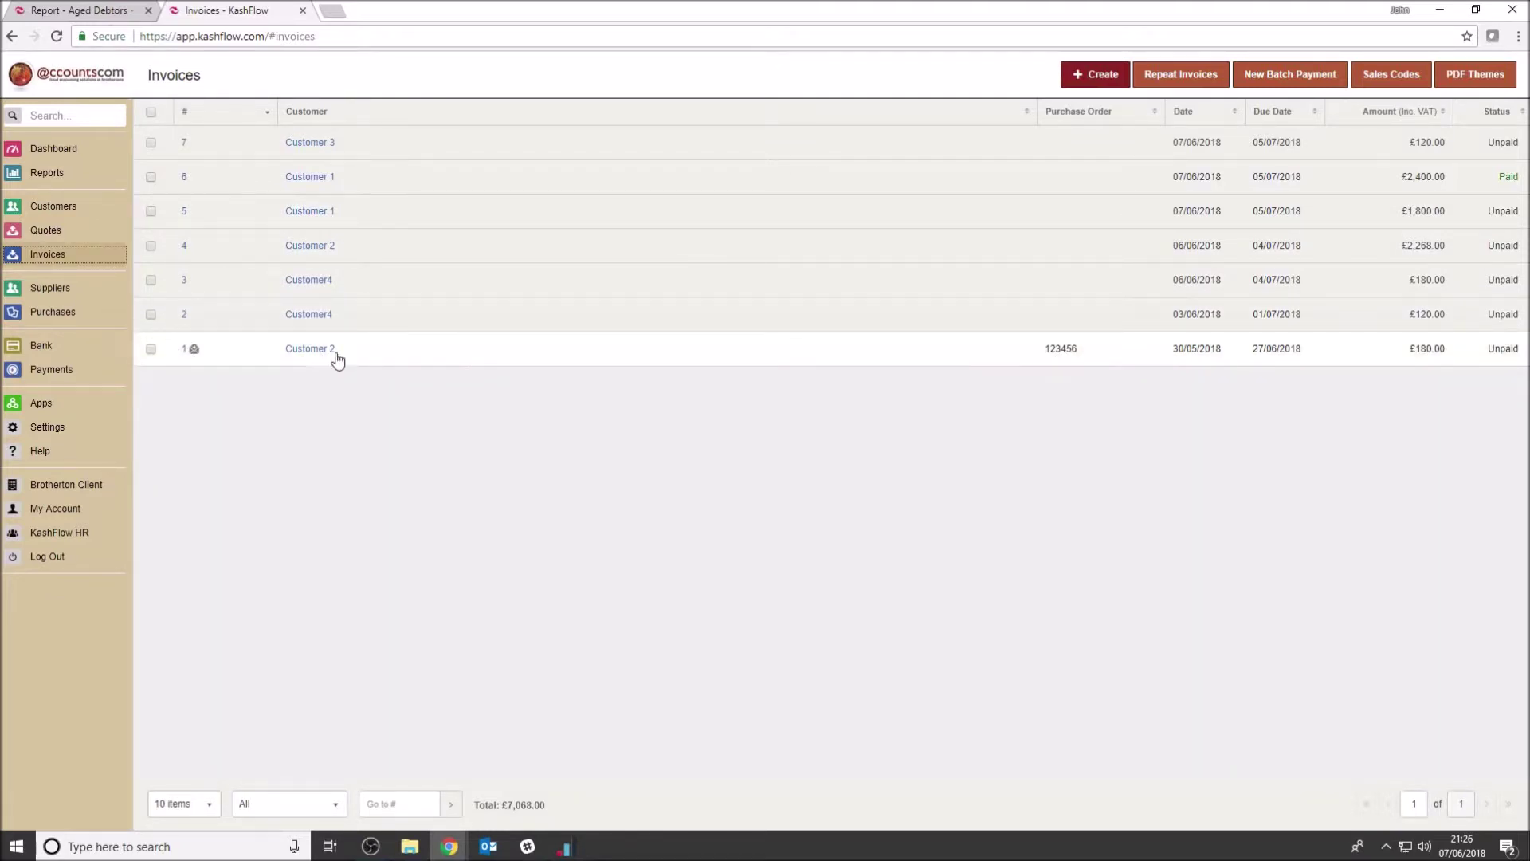
left_click(303, 349)
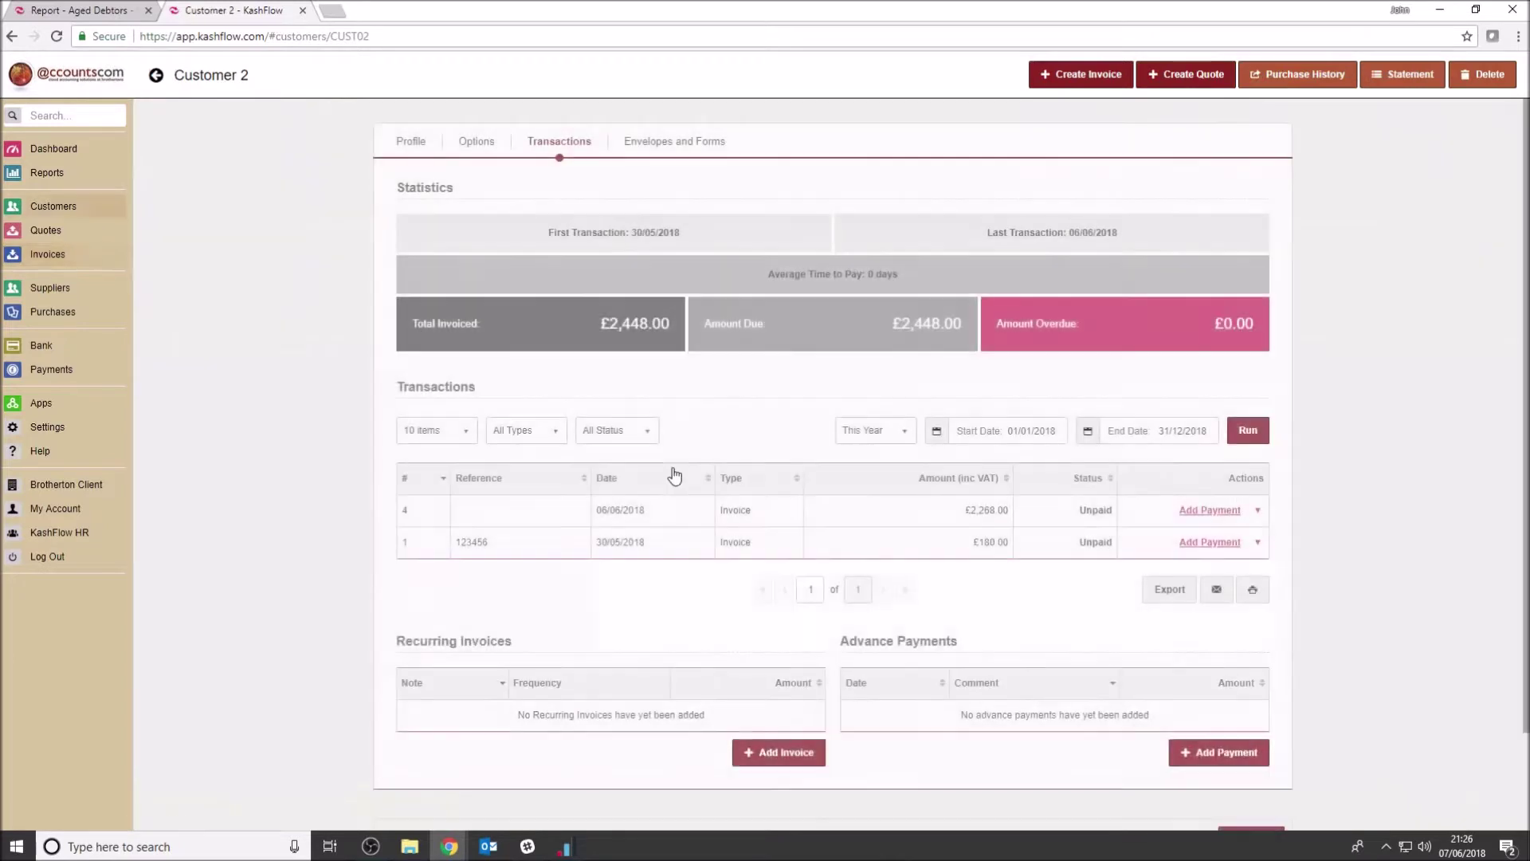
left_click(12, 37)
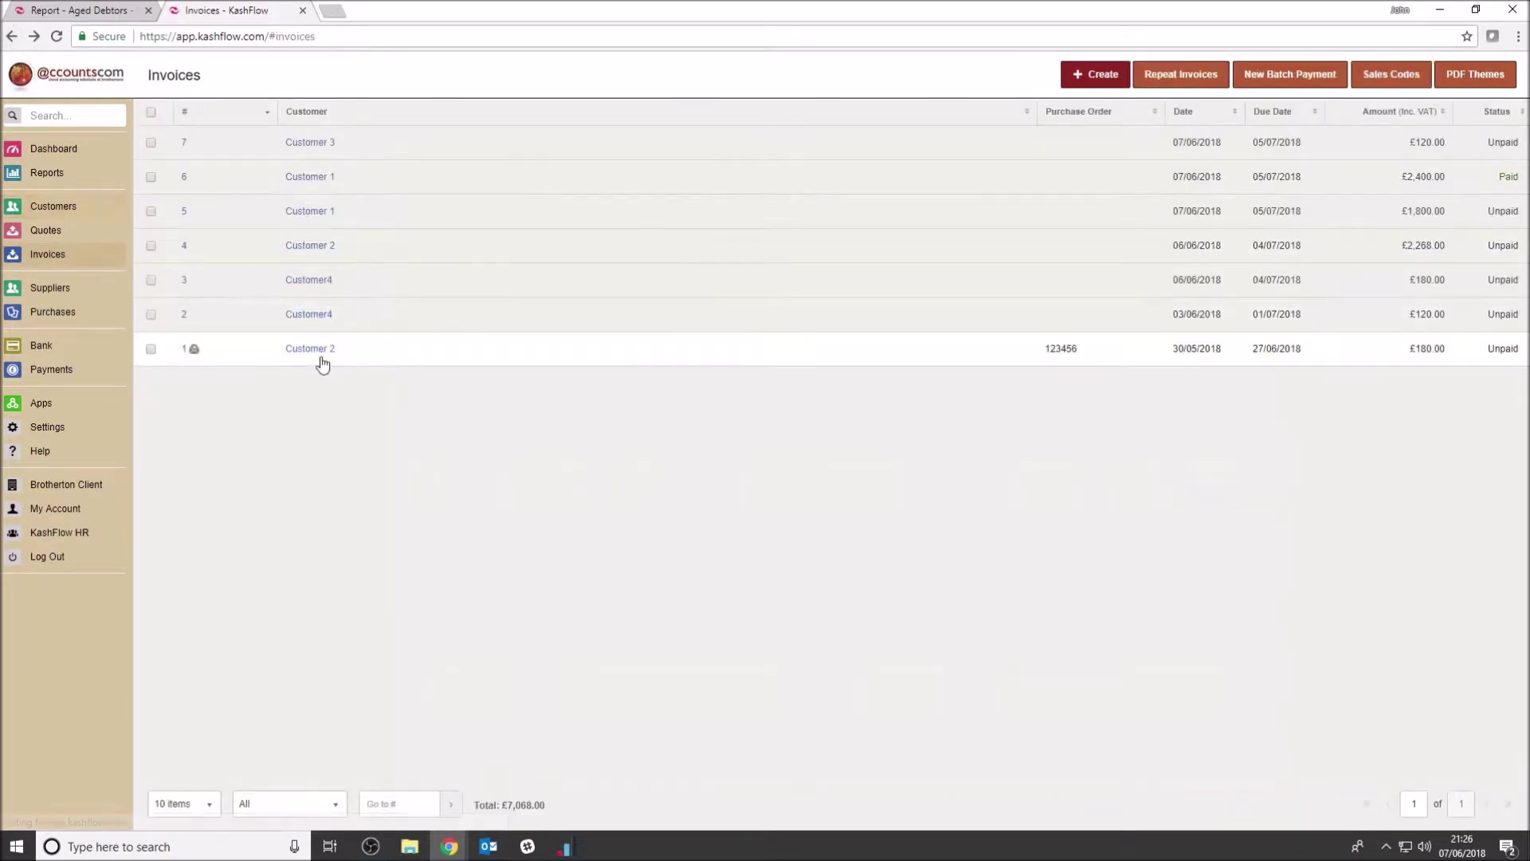
left_click(186, 353)
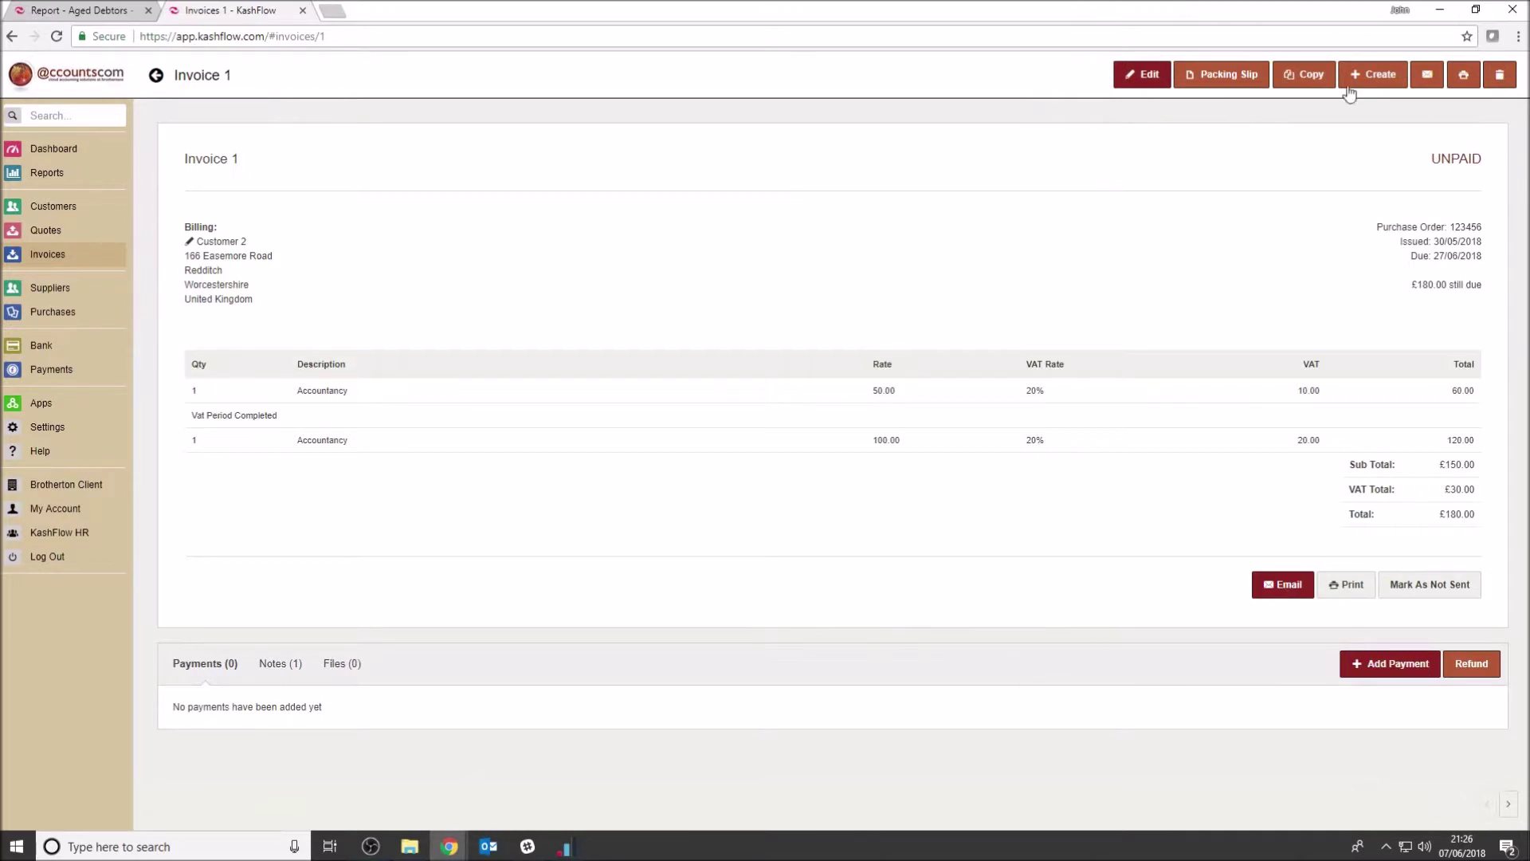
left_click(1400, 677)
left_click(1027, 598)
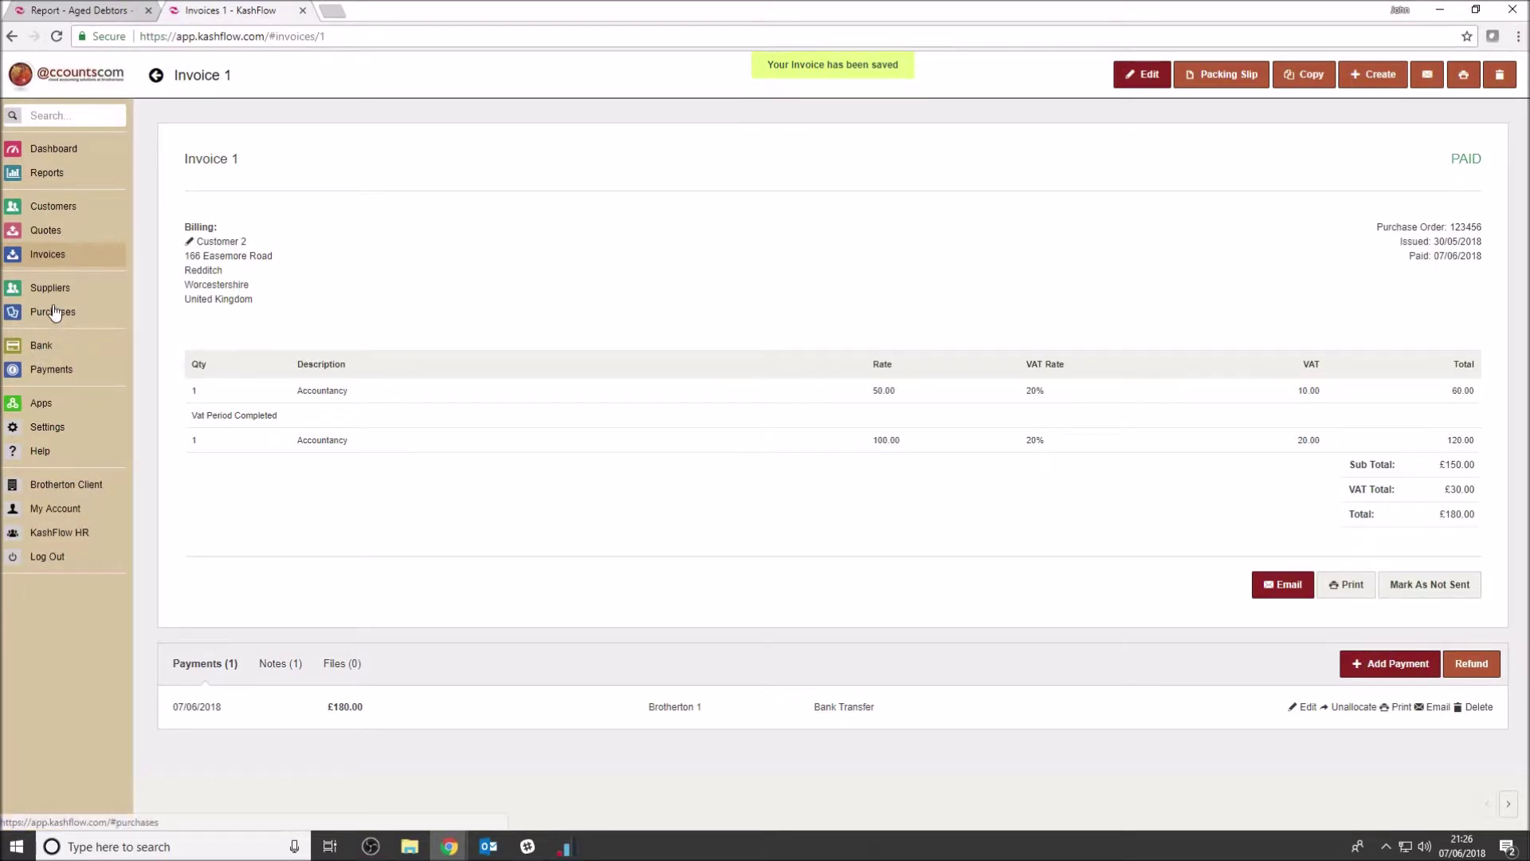
Refresh the customers list and review Customer 1's transactions and the payment recorded on invoice 6.
left_click(60, 209)
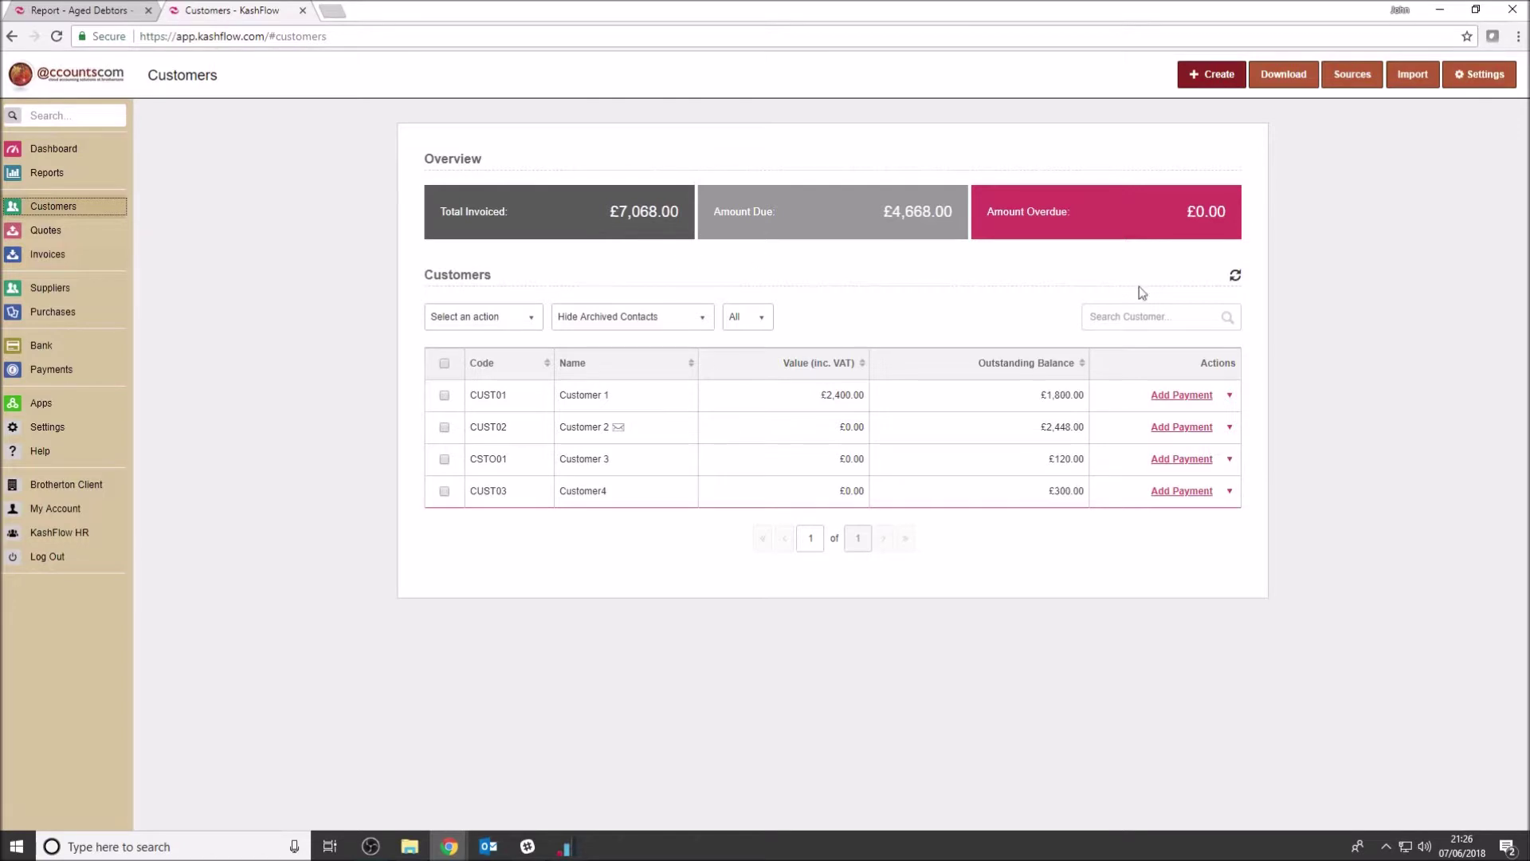
left_click(1236, 279)
left_click(574, 396)
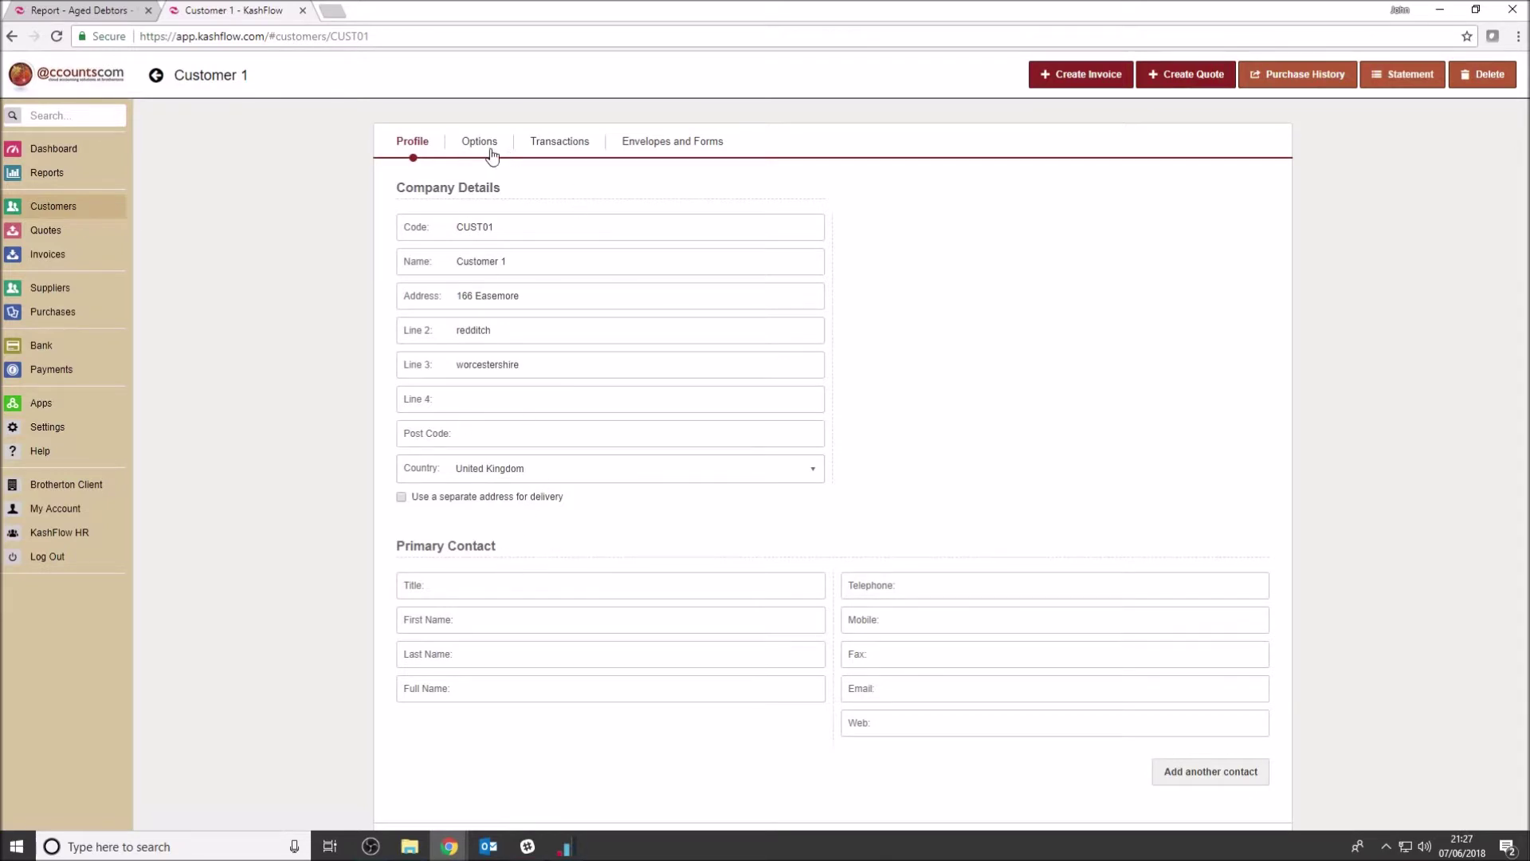
left_click(557, 142)
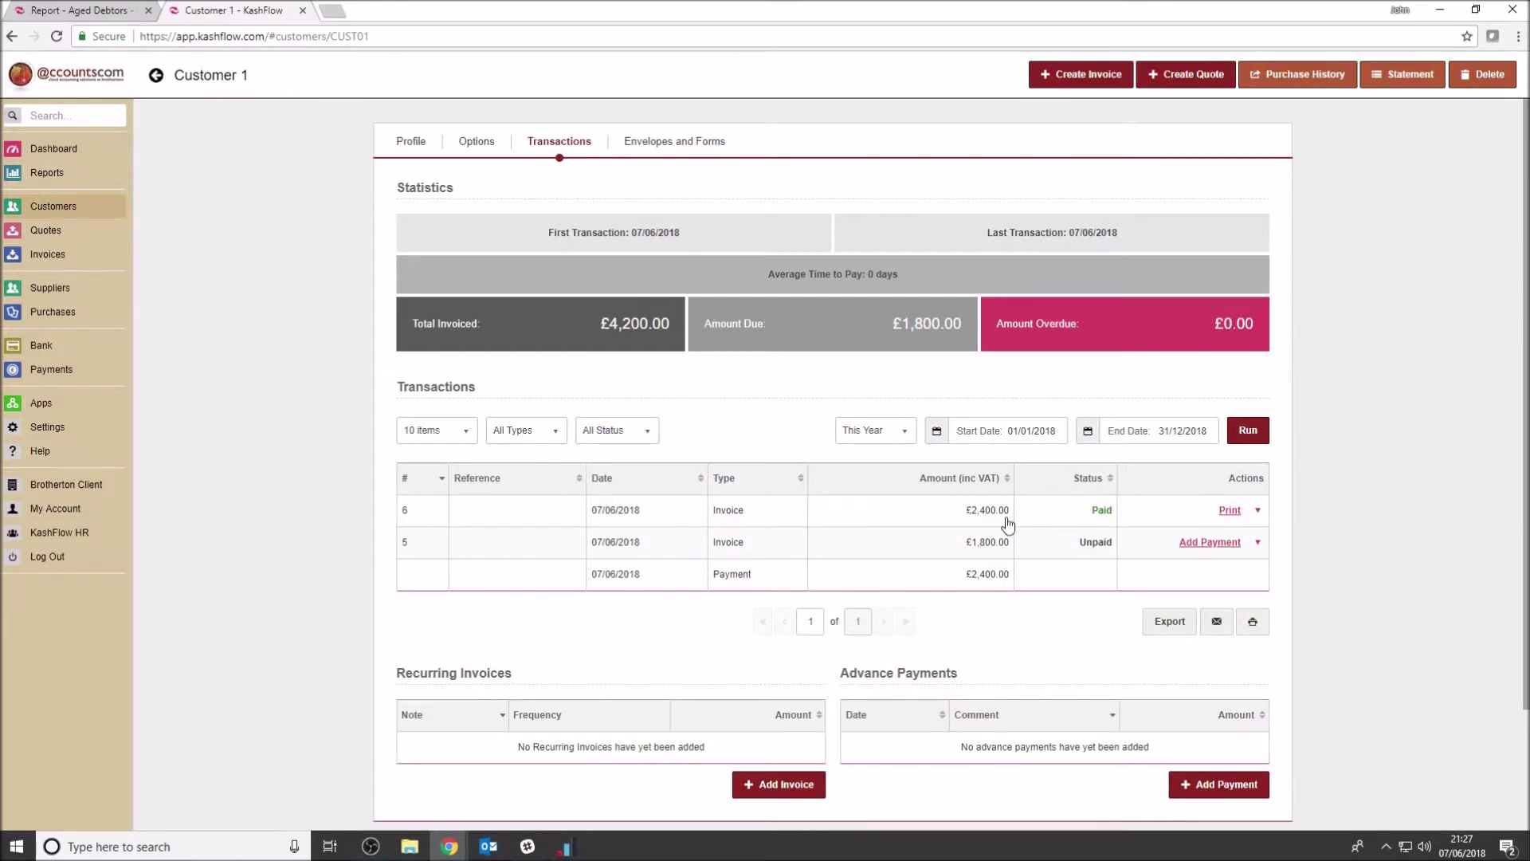
left_click(631, 519)
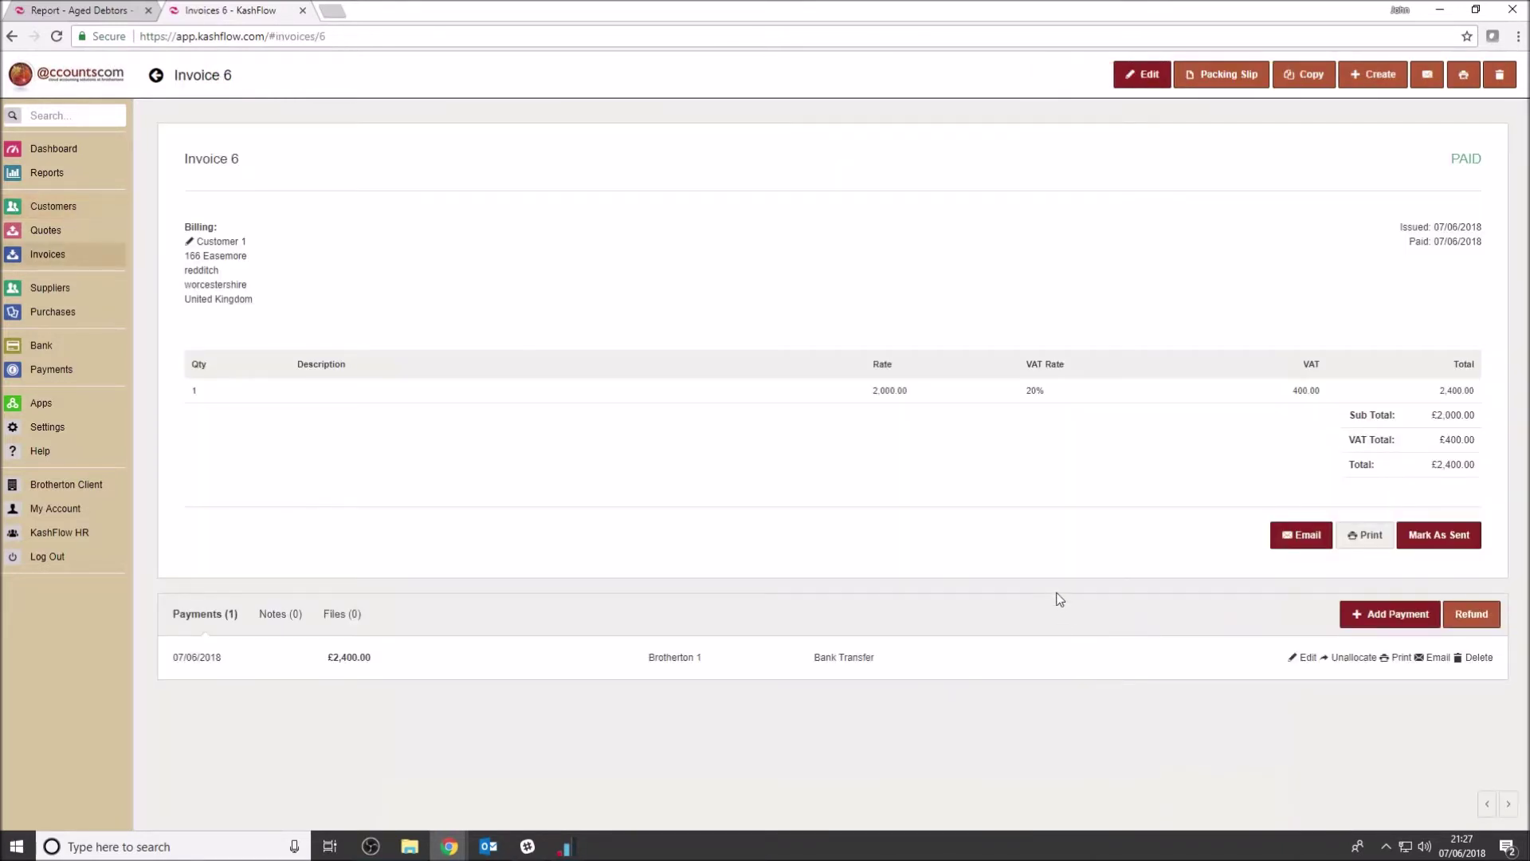
left_click(12, 36)
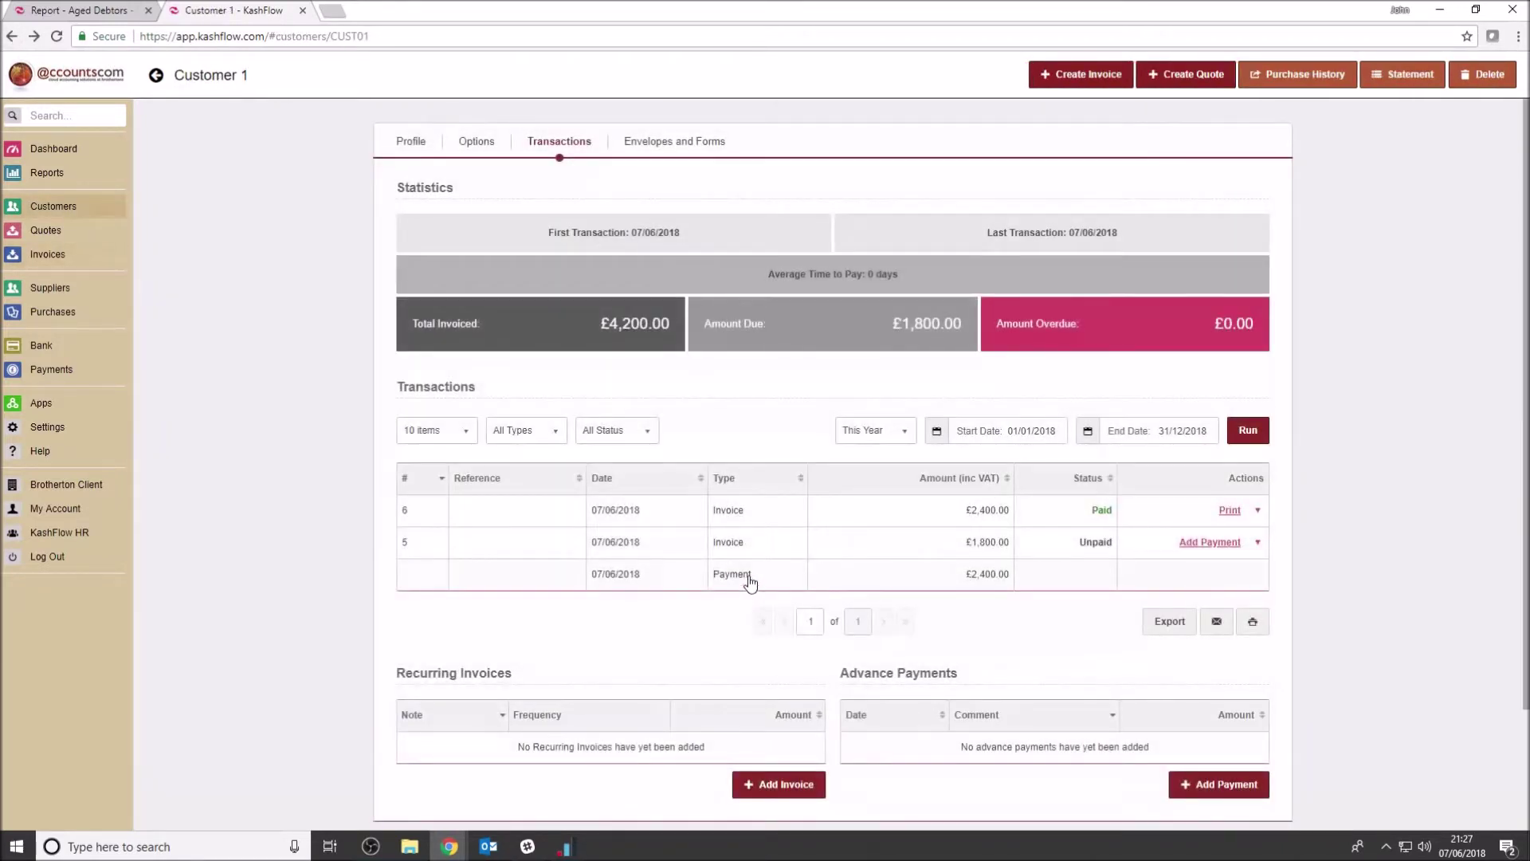
left_click(631, 517)
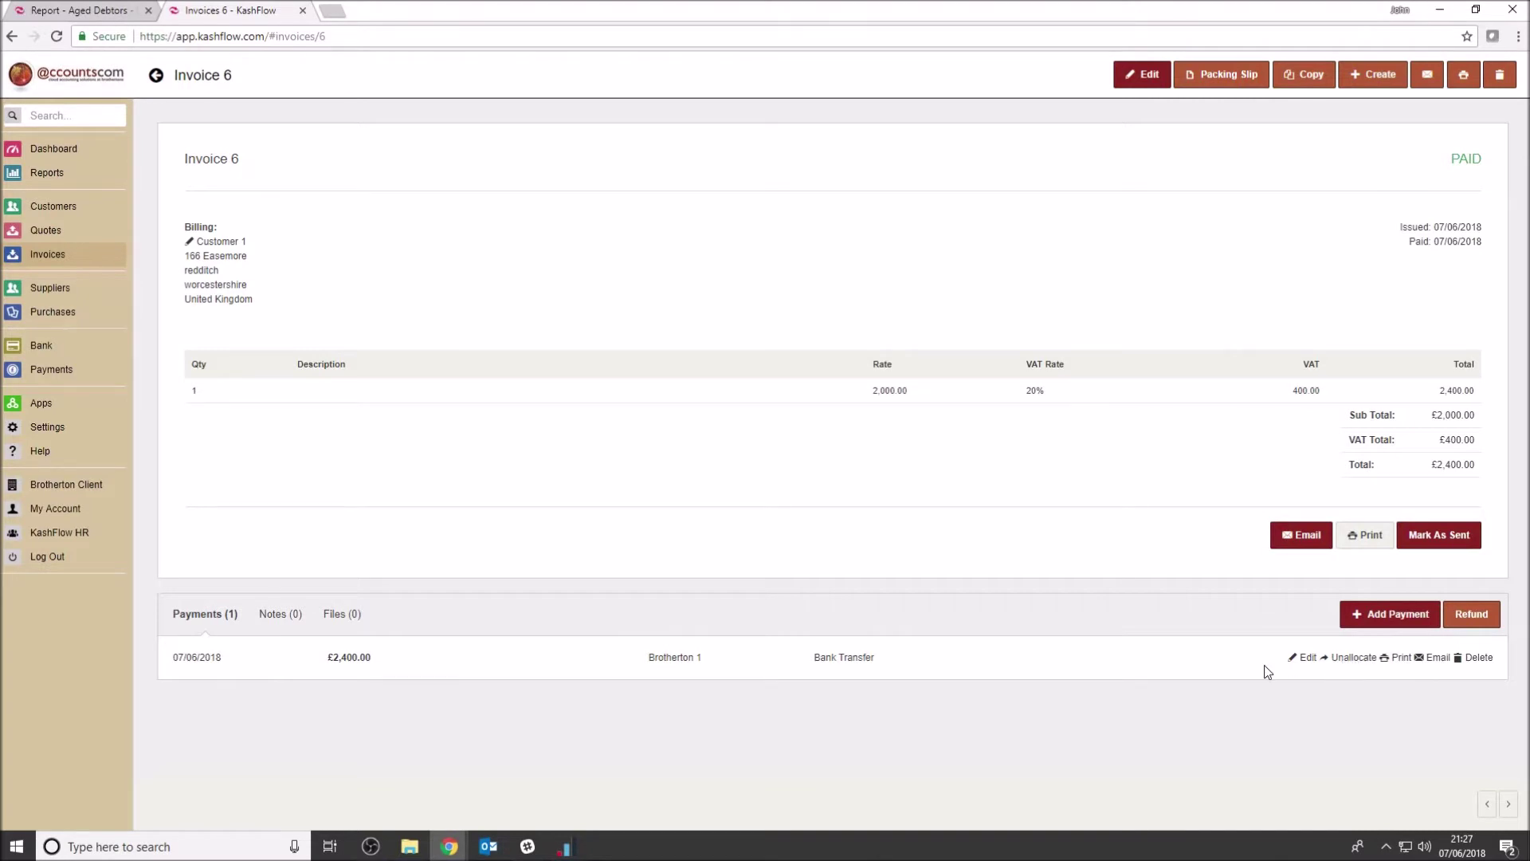
left_click(11, 38)
left_click(49, 208)
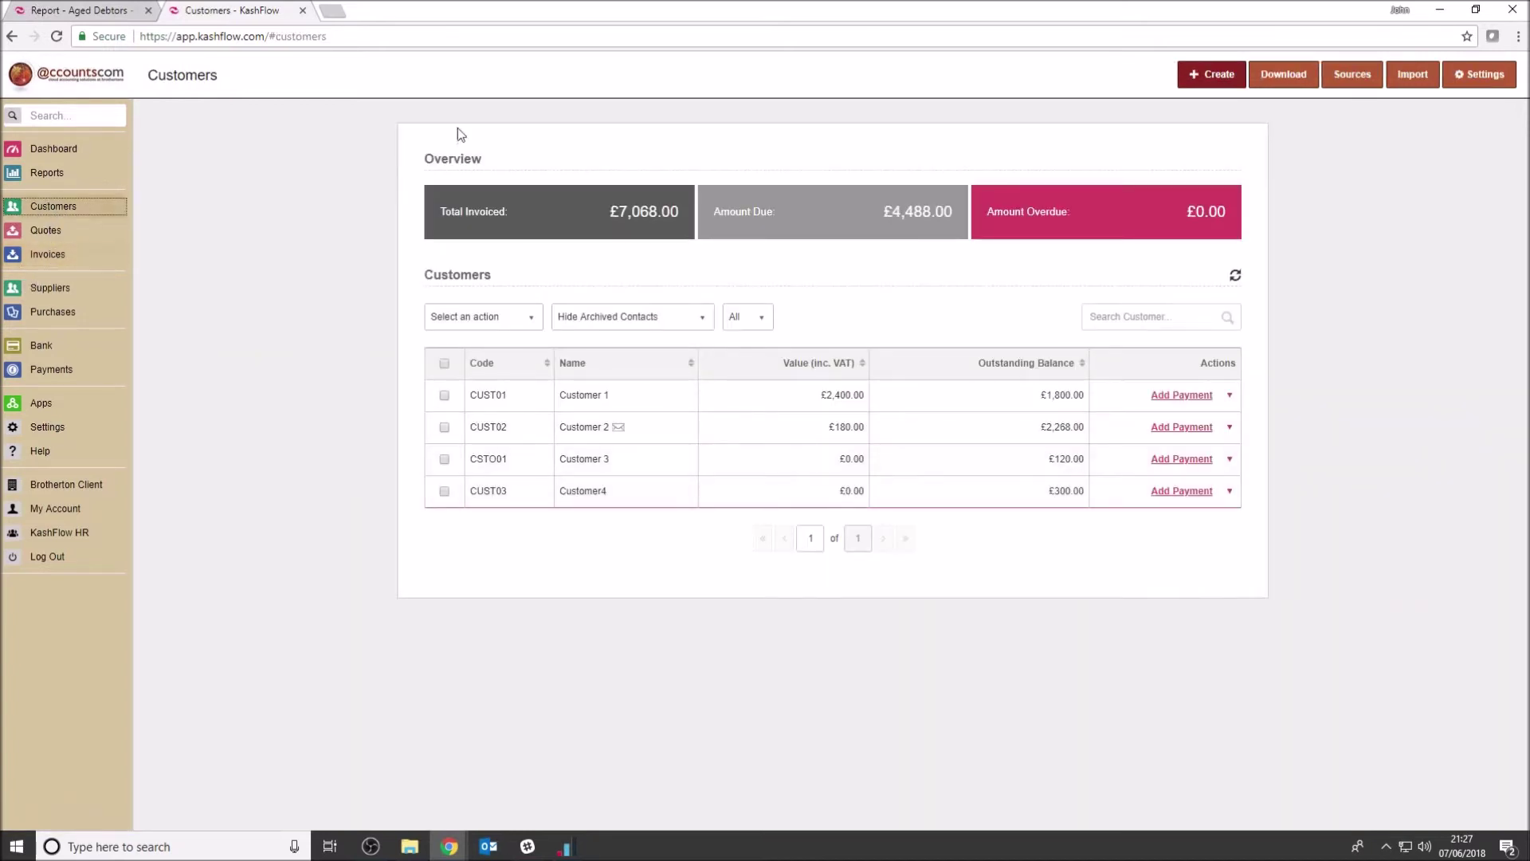
Browse the business, tax, sales and purchases report categories and open the Aged Debtors report from the sales reports.
left_click(48, 174)
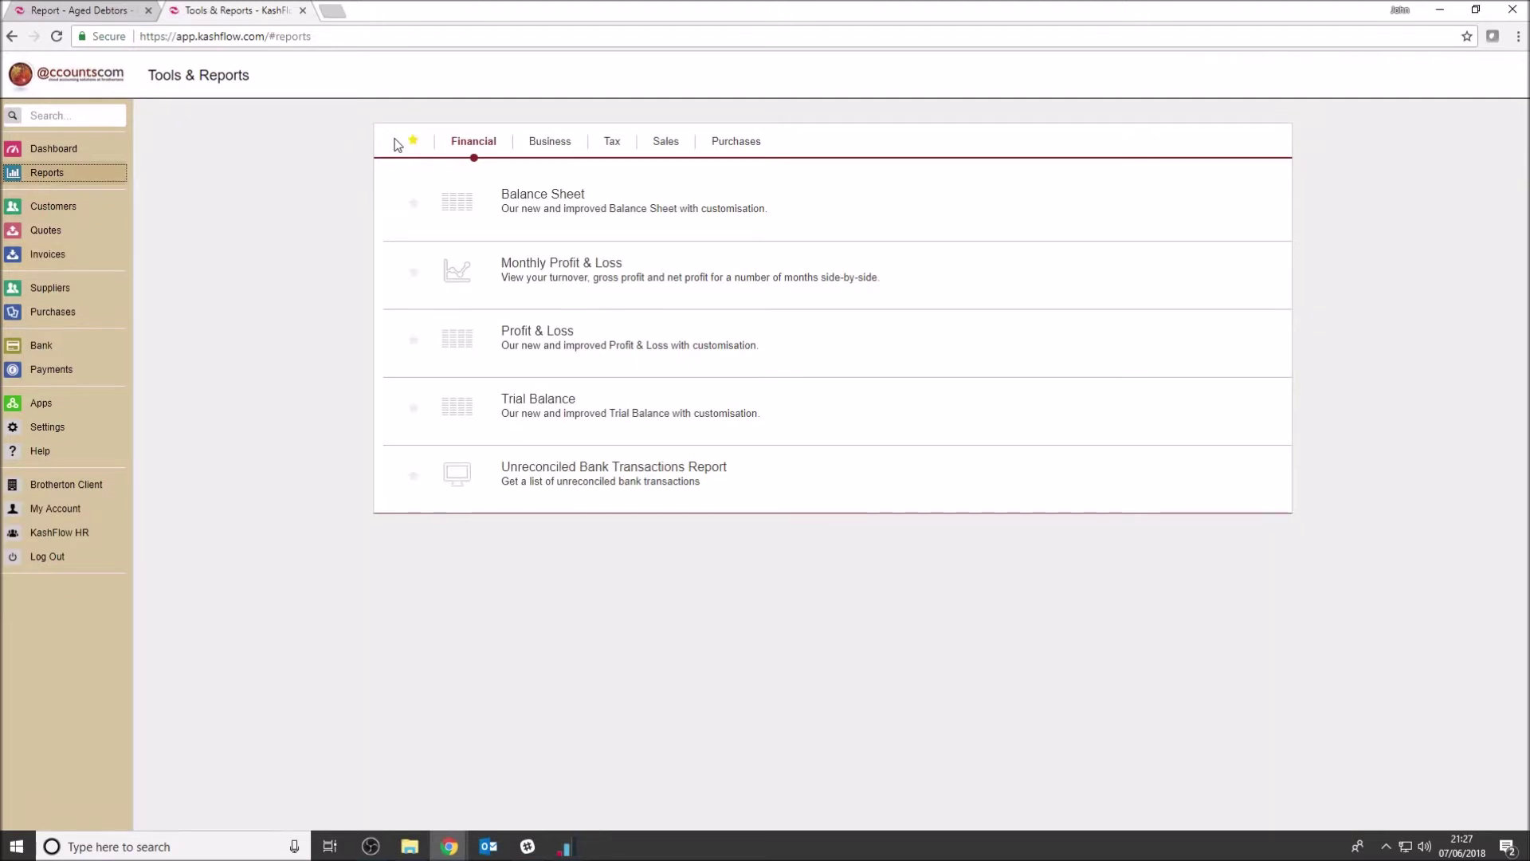
left_click(548, 145)
left_click(617, 146)
left_click(663, 146)
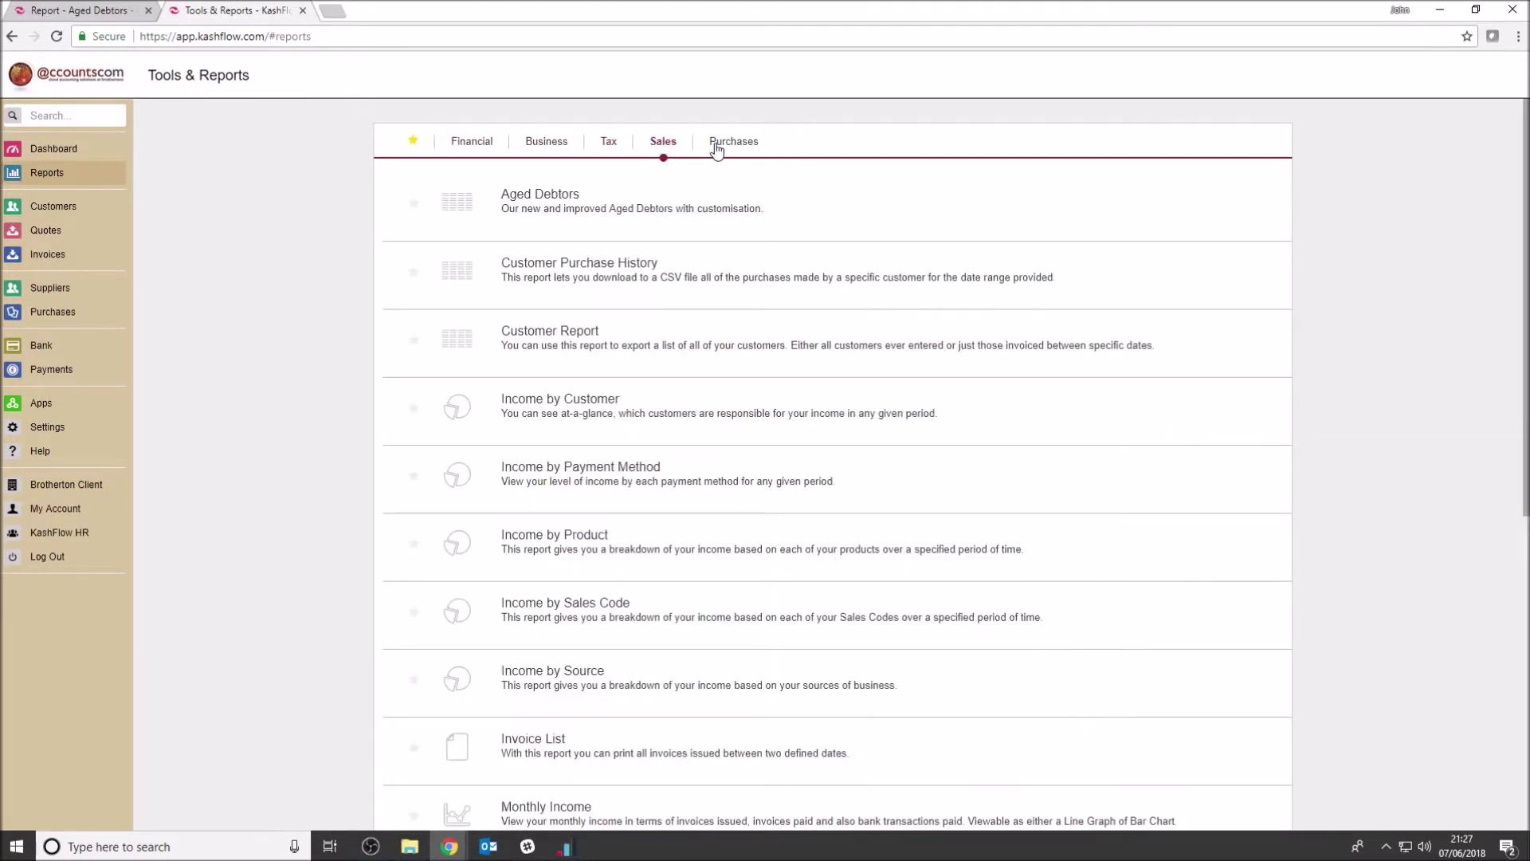
left_click(721, 146)
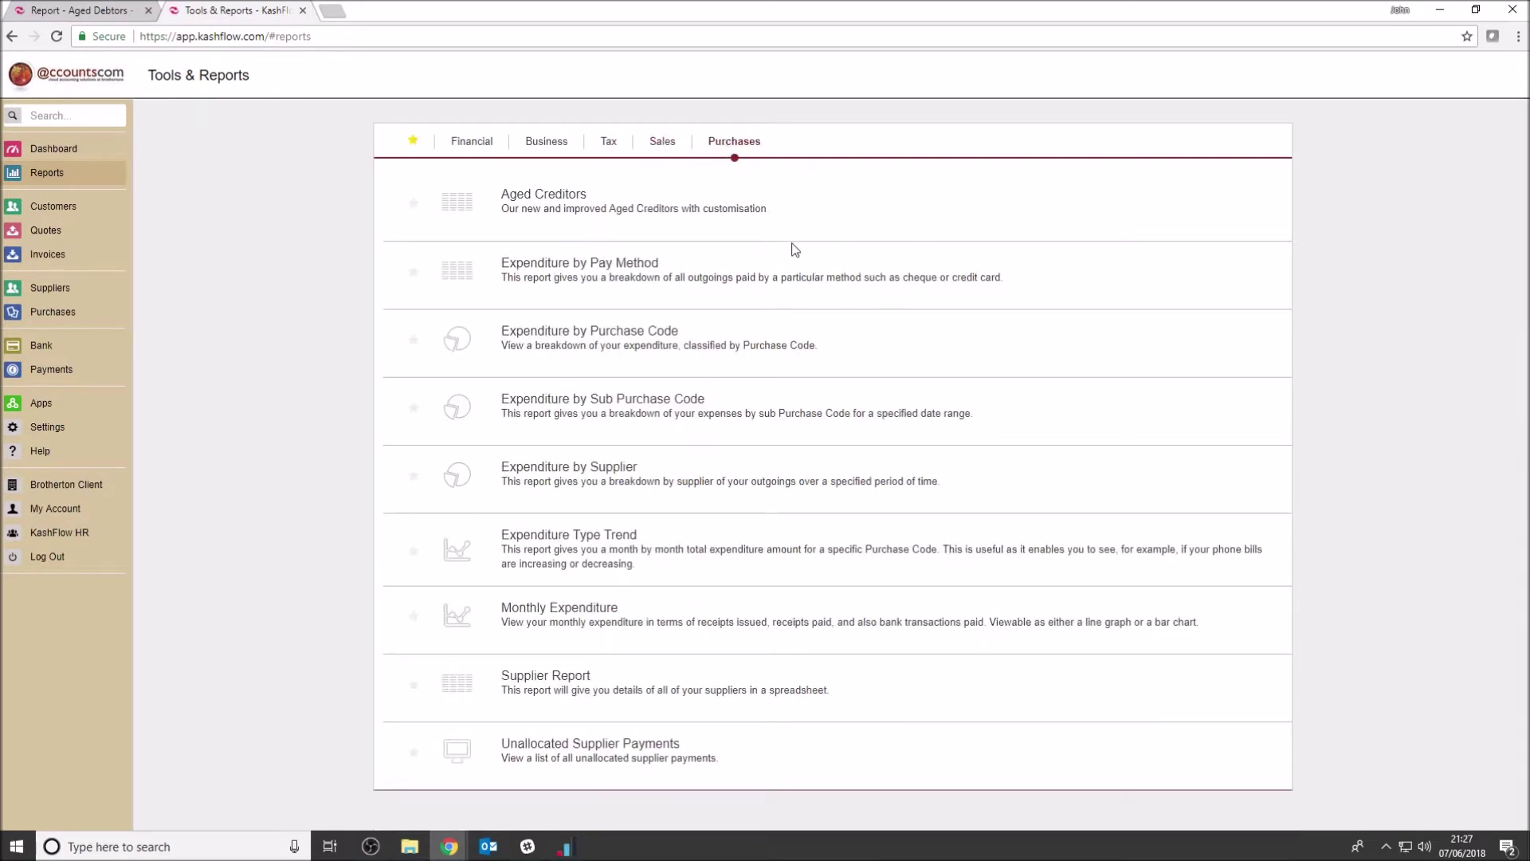
left_click(665, 144)
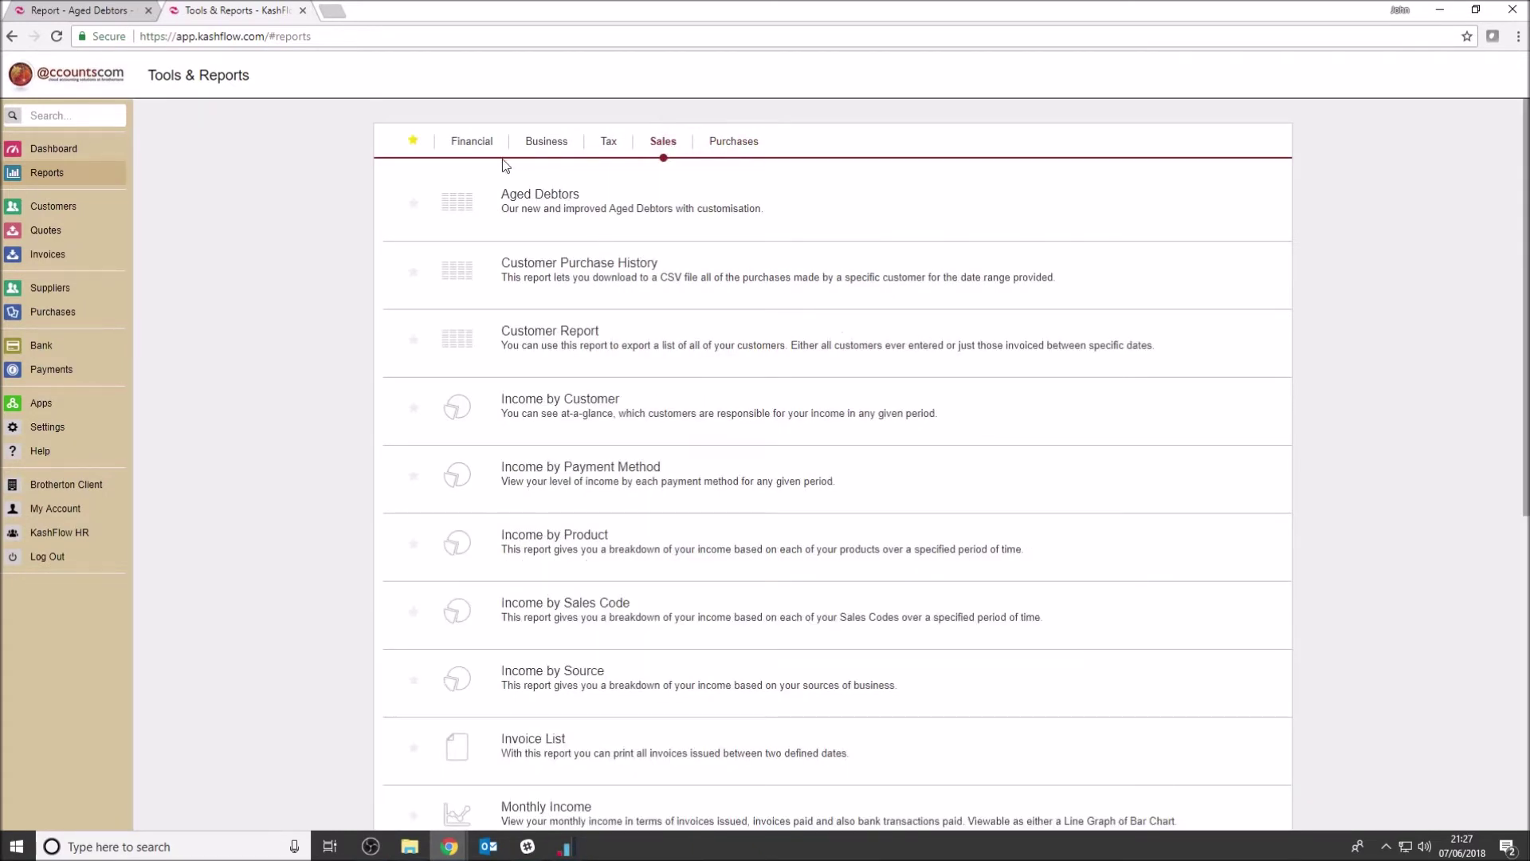
left_click(540, 195)
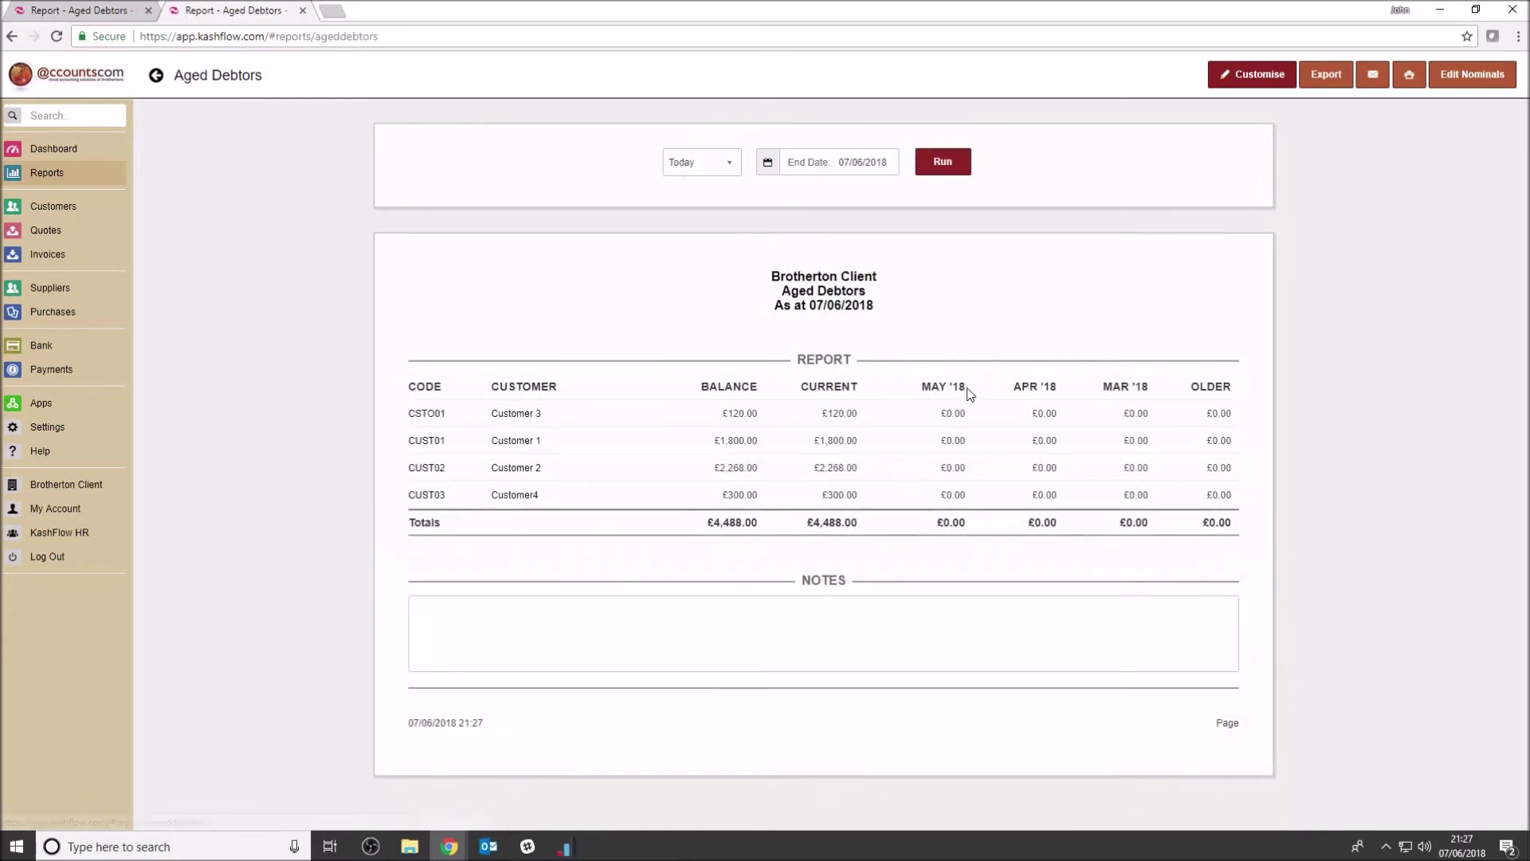
Run the Aged Debtors report with an end date of 30/06/2018.
left_click(824, 164)
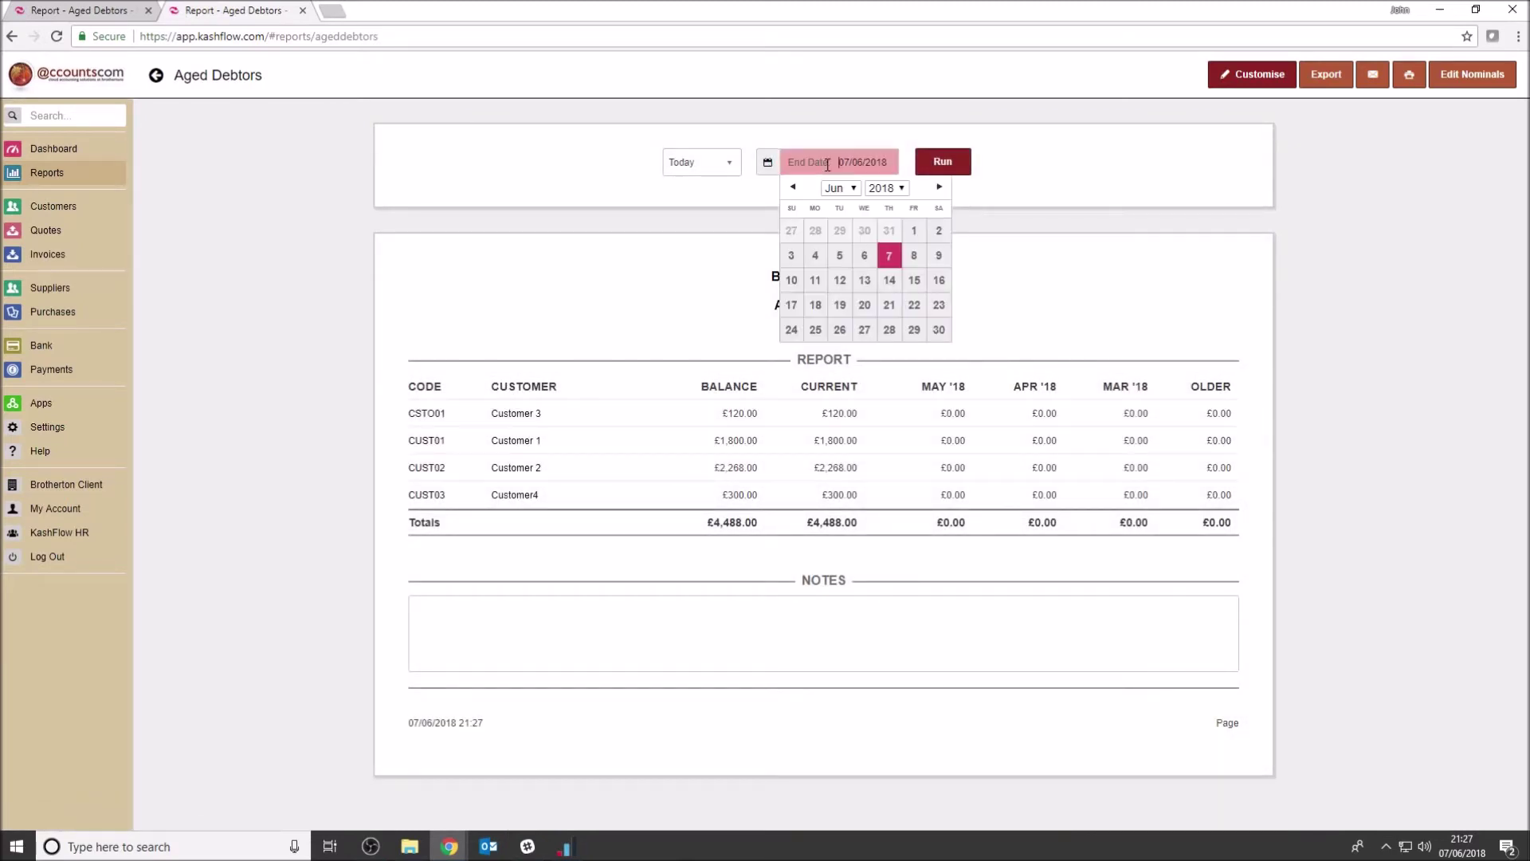
left_click(939, 330)
left_click(939, 166)
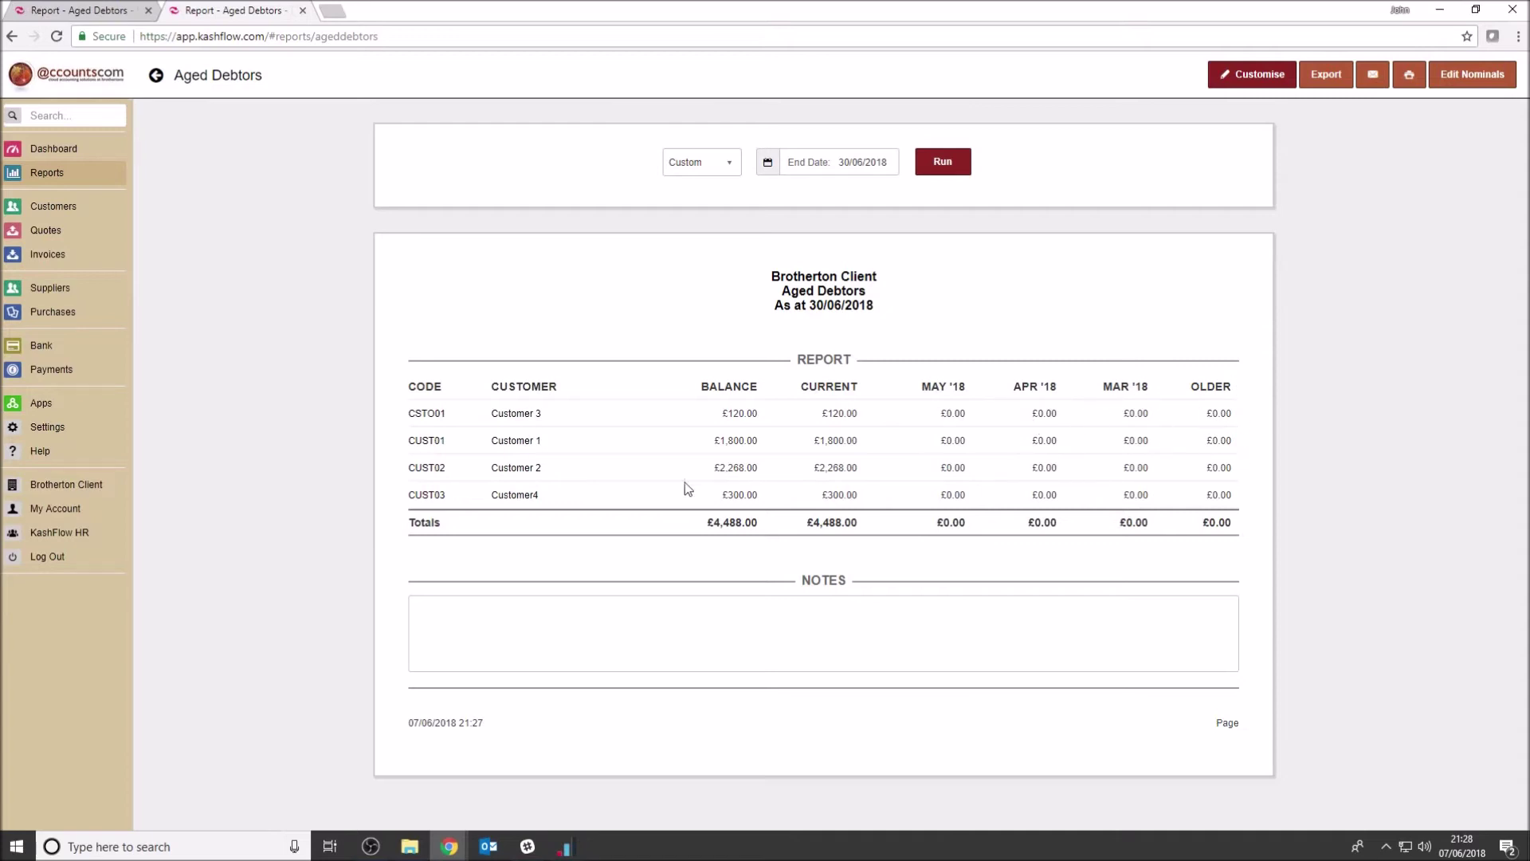
Review Customer 1's transactions from the Aged Debtors report, check the dashboard's financial overview, and return to the customers list.
left_click(518, 442)
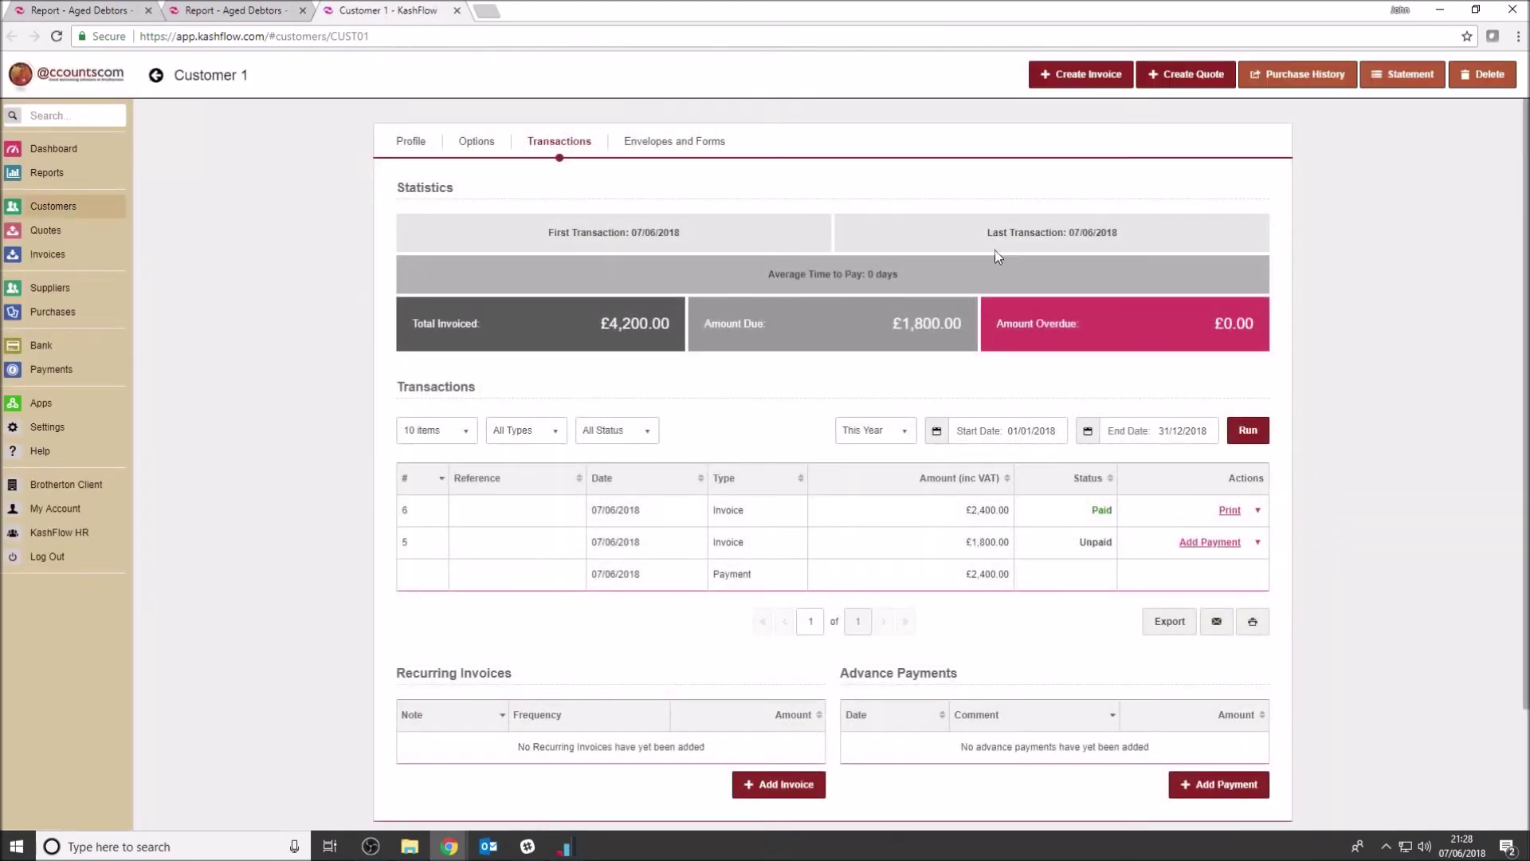
left_click(84, 153)
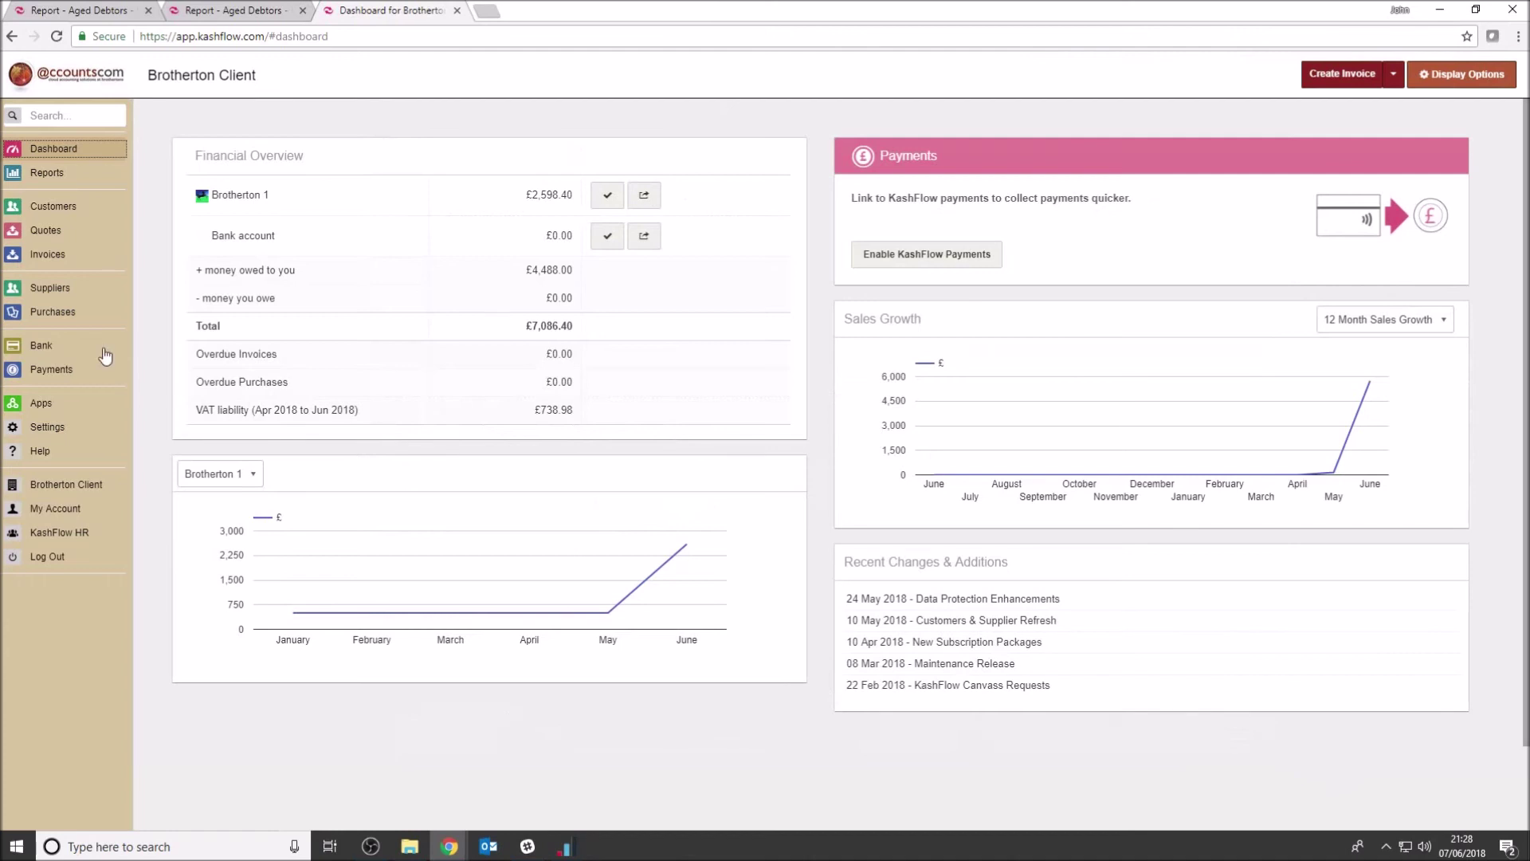
left_click(76, 210)
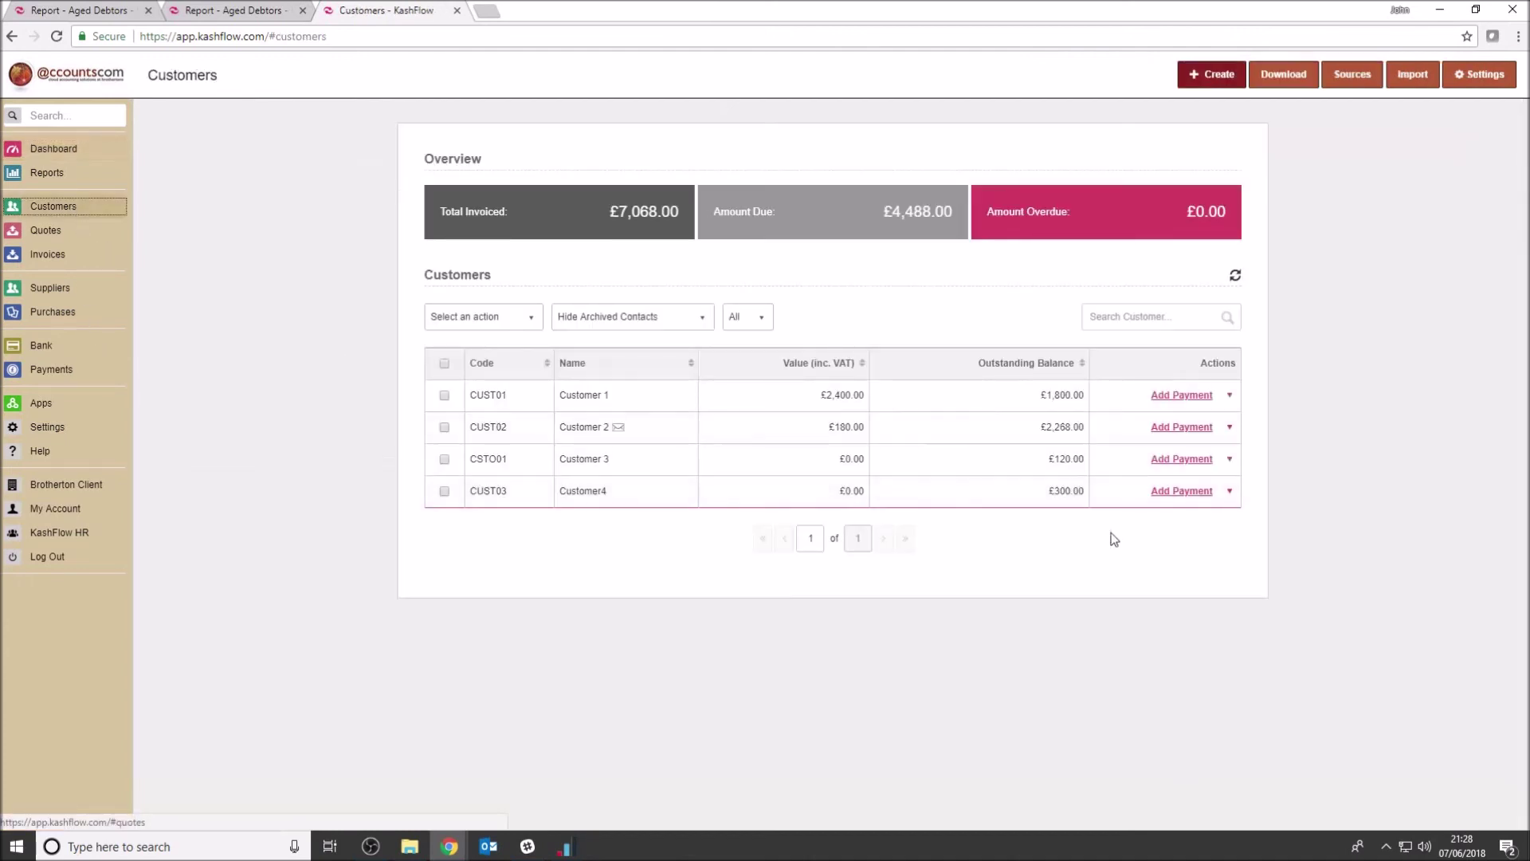